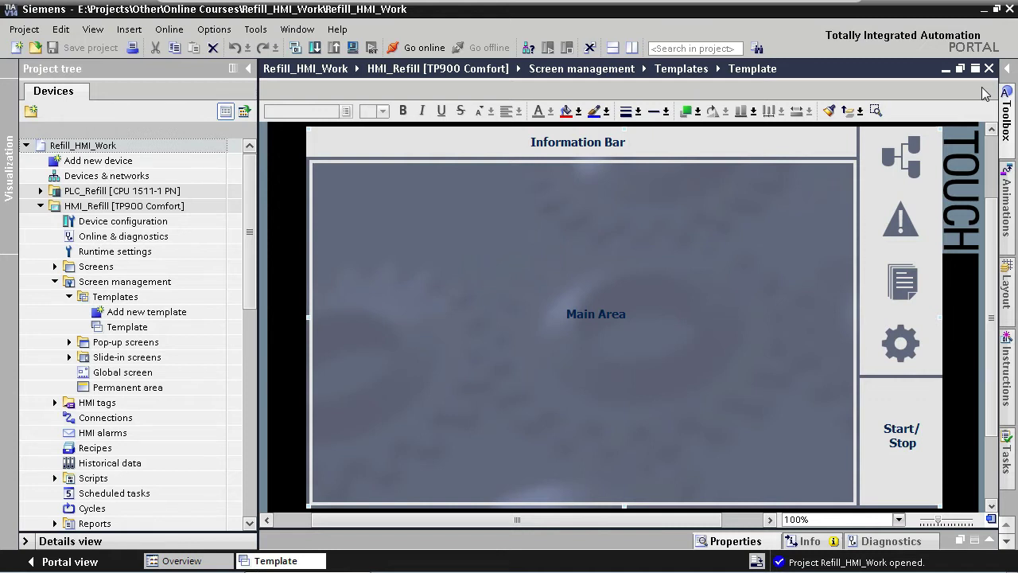
Step: Hide the Layer_3 - Text layer so the Information Bar and Main Area labels vanish
left_click(1006, 288)
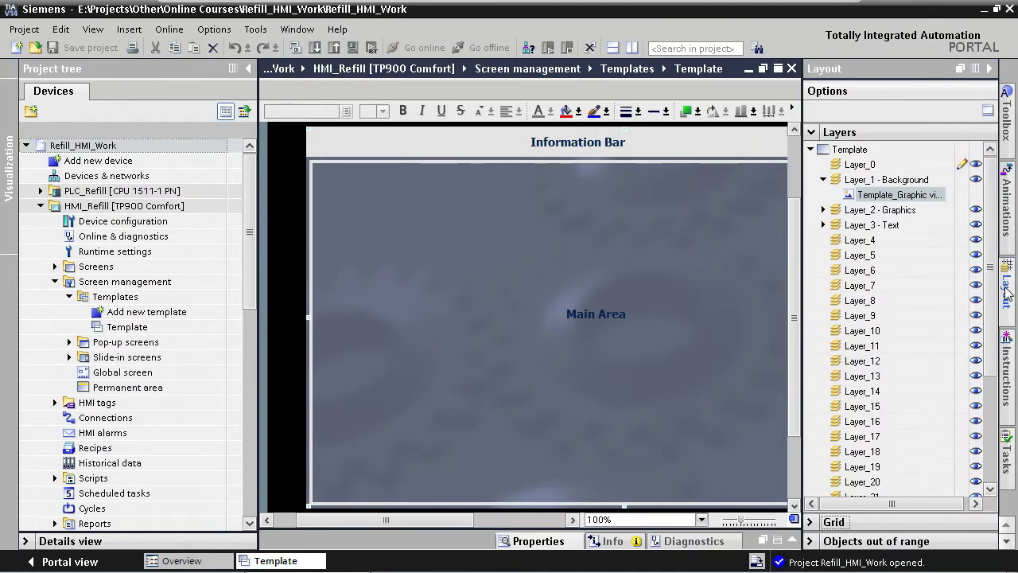
left_click(976, 225)
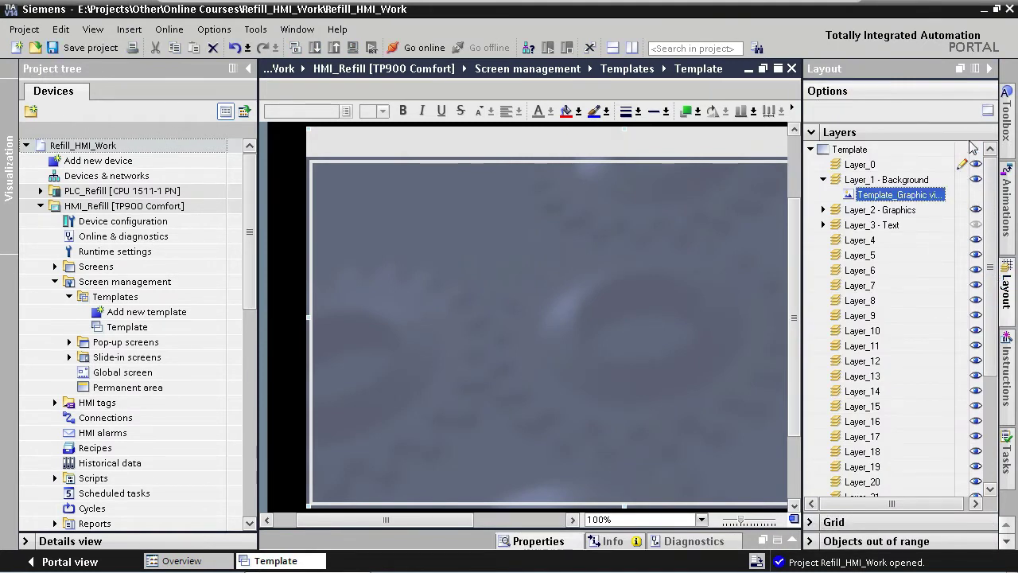
left_click(989, 68)
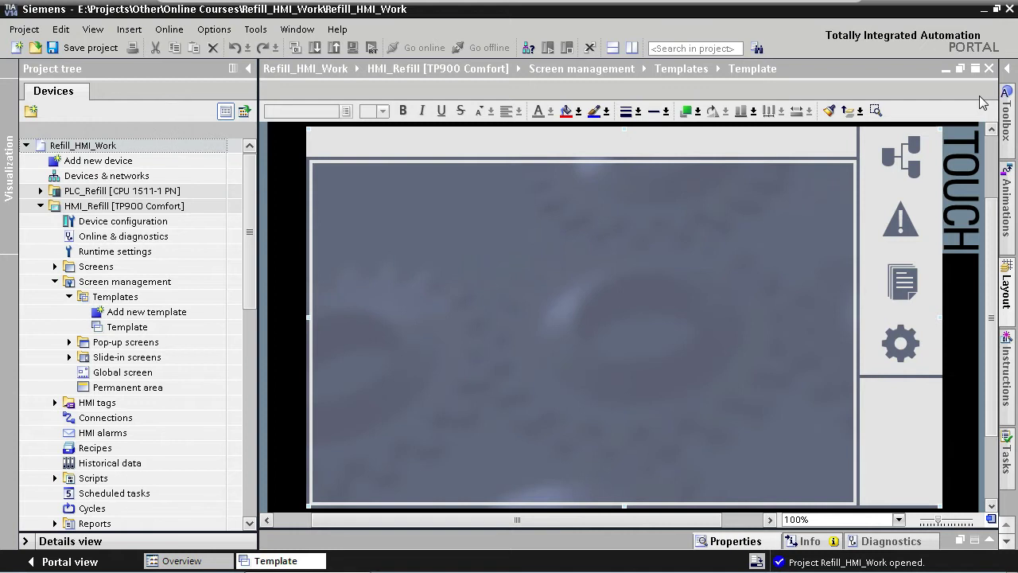
Step: Set Template_Rectangle_1's width to 75 in its Layout properties
double_click(761, 141)
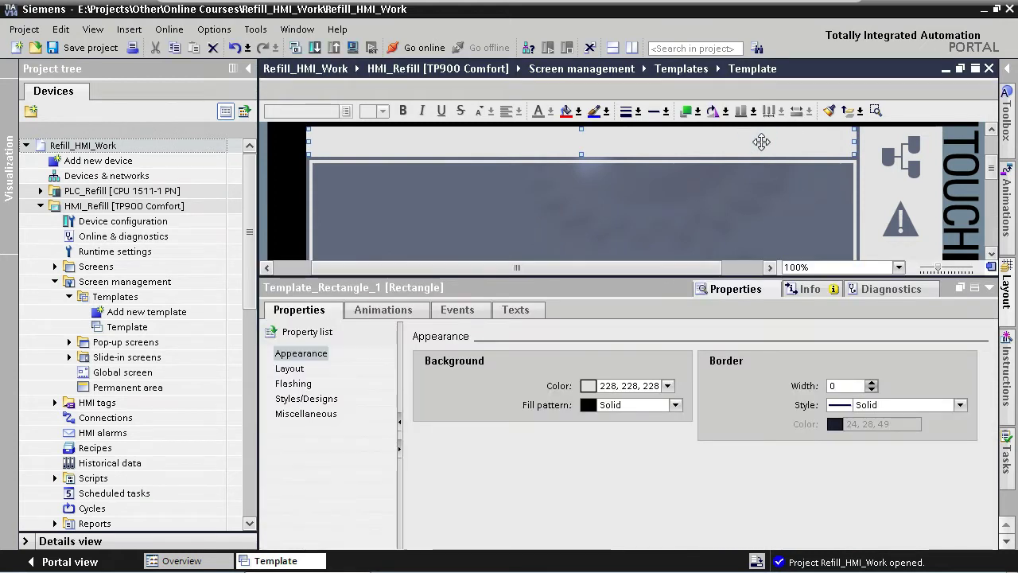
left_click(297, 370)
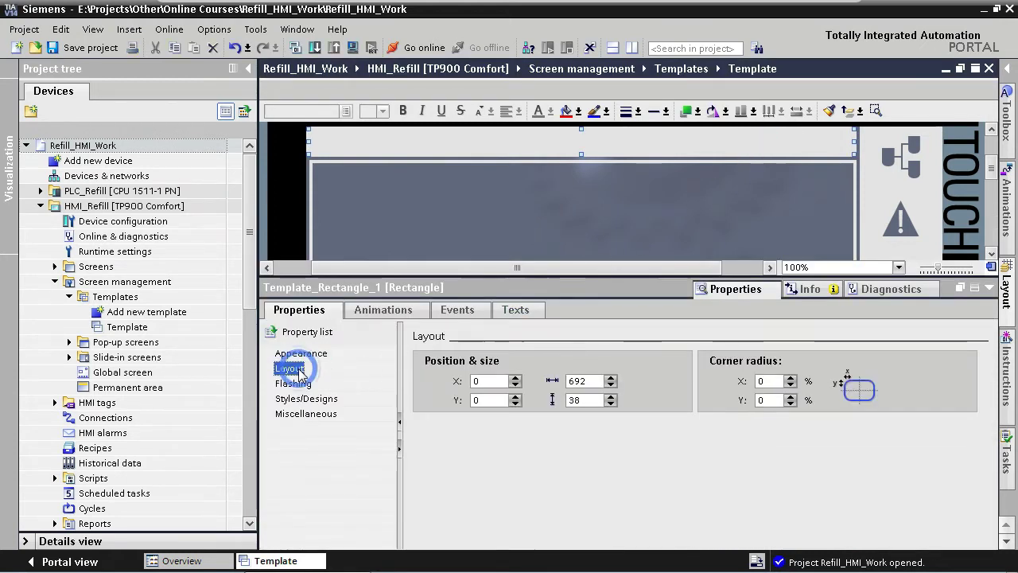
double_click(578, 383)
type("75")
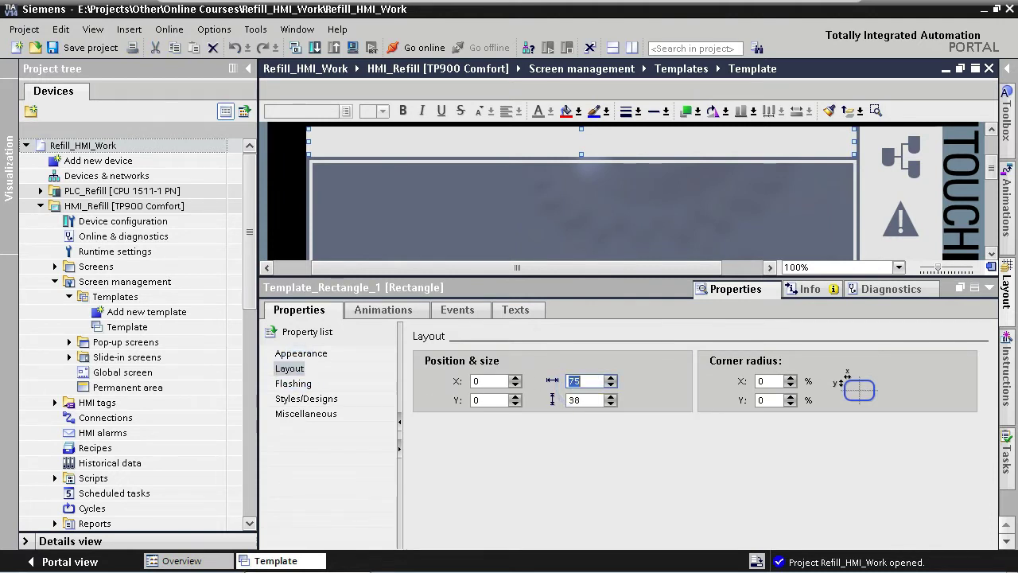
key("Return")
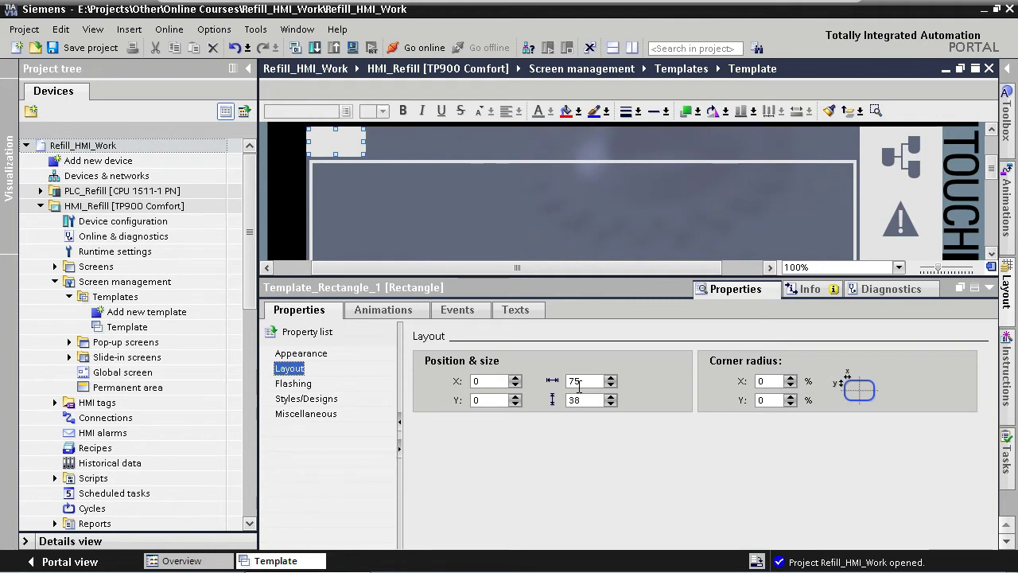
Step: Paste a copy of the rectangle, widen it to 239, and place it in the top bar
left_click(337, 139)
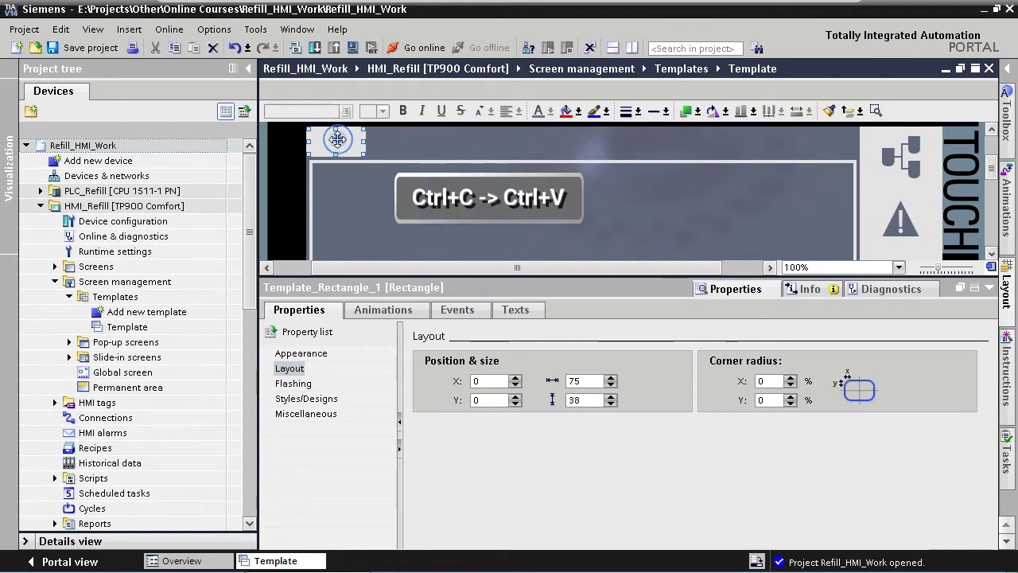
key("ctrl+v")
left_click_drag(348, 154, 370, 186)
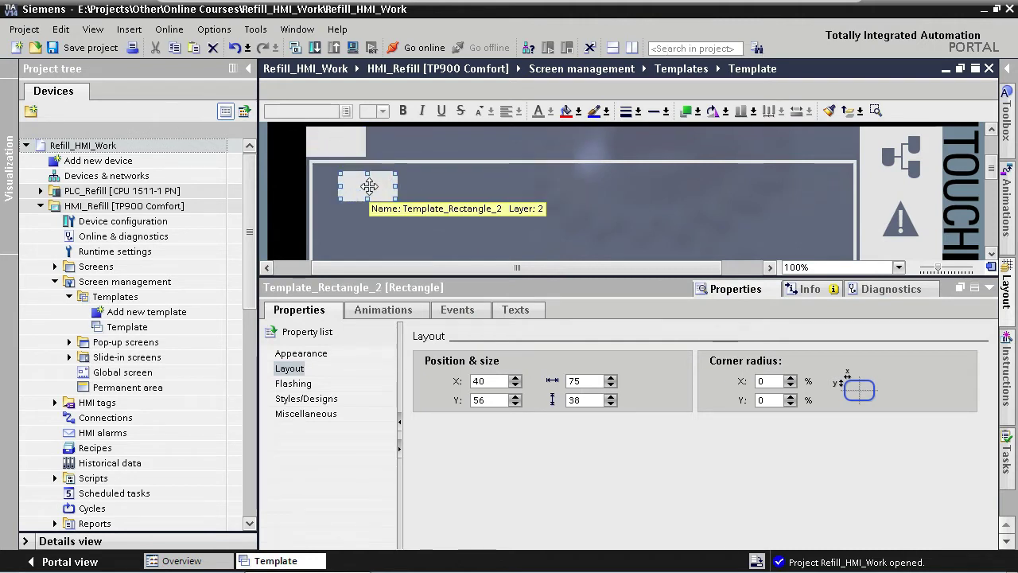
left_click(585, 379)
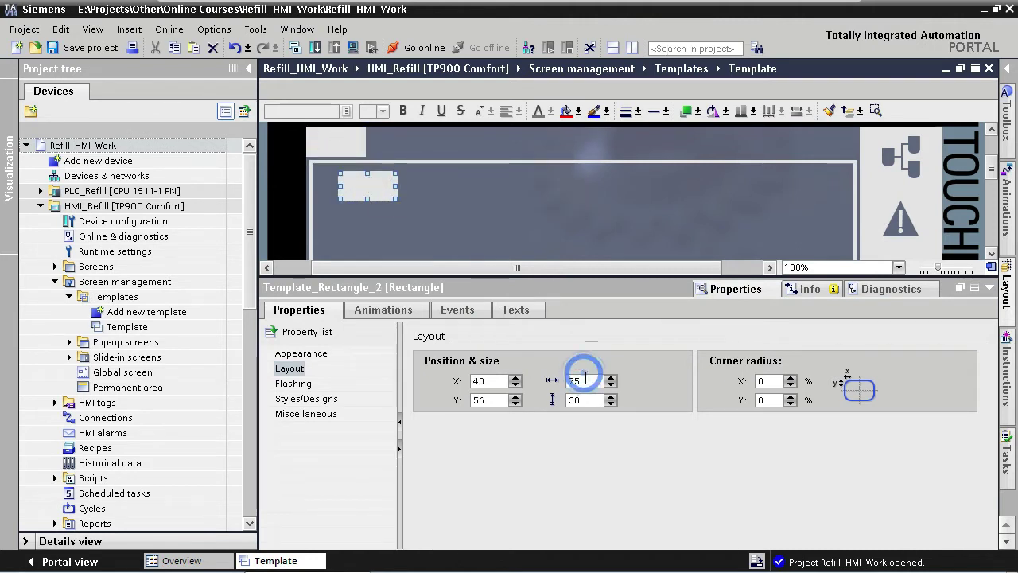
double_click(585, 379)
type("239")
key("Return")
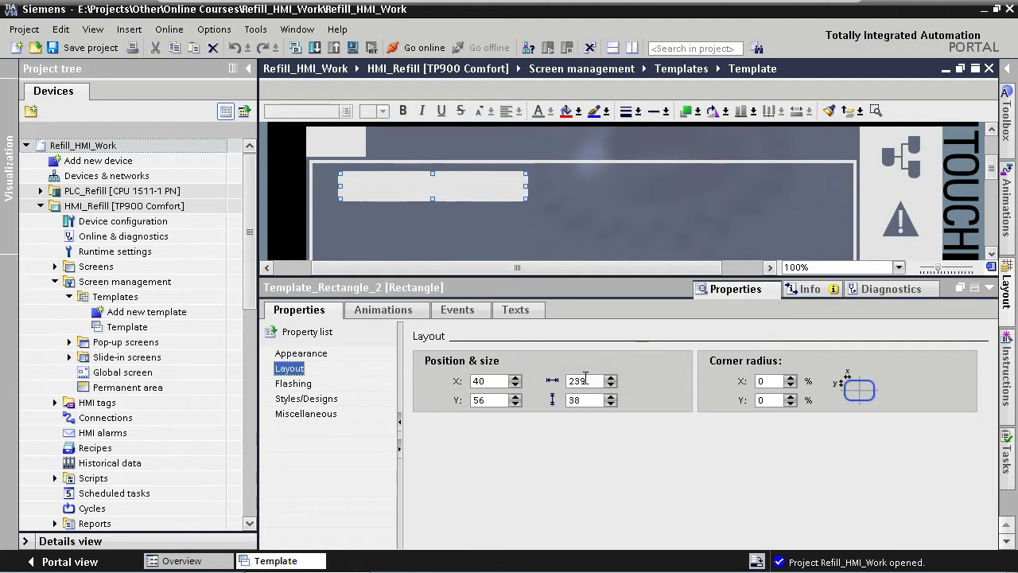
left_click_drag(460, 184, 493, 161)
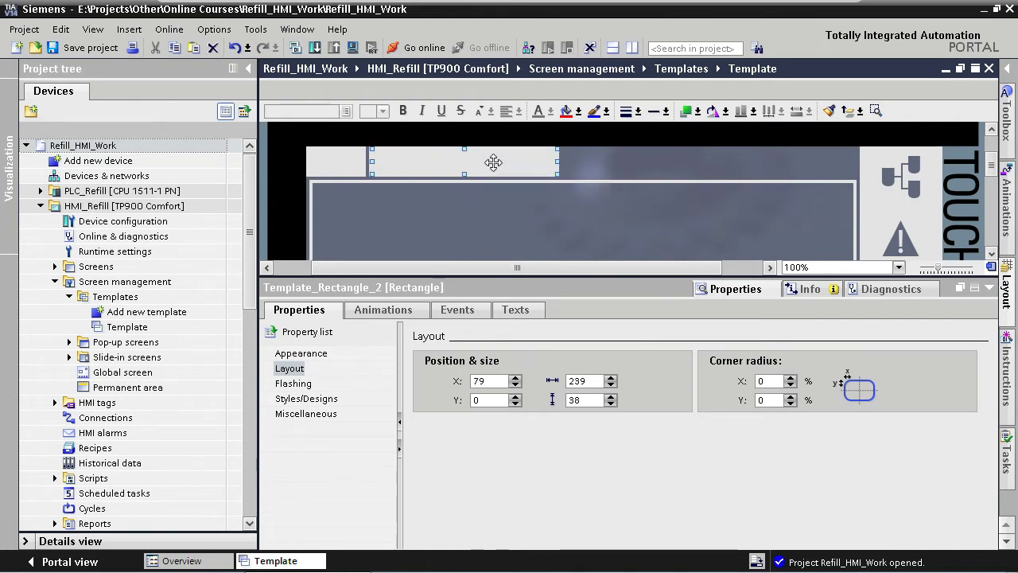
Step: Duplicate the rectangle, set its width to 132, and move it into the top bar
left_click_drag(493, 162, 518, 201)
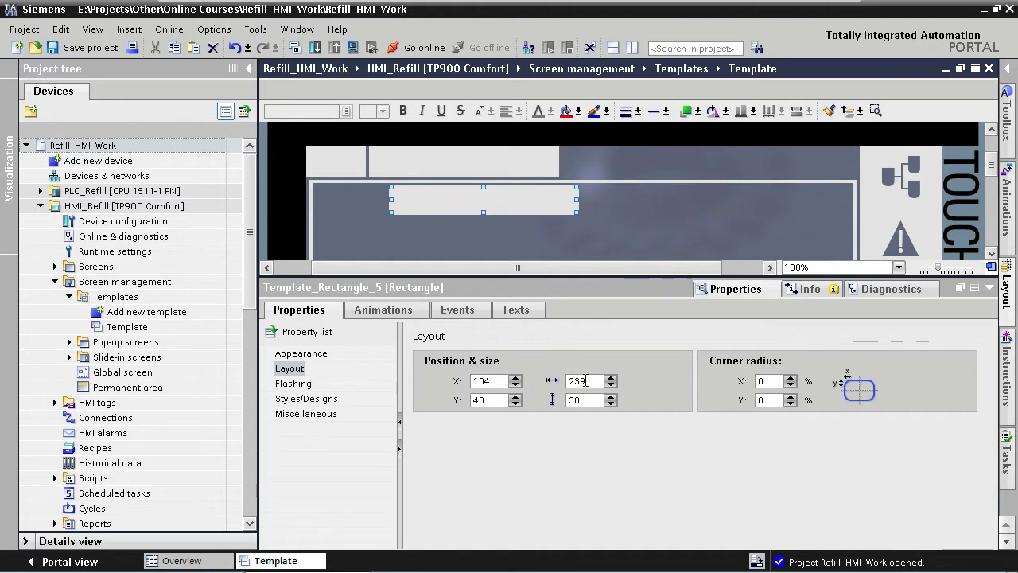
double_click(585, 381)
type("132")
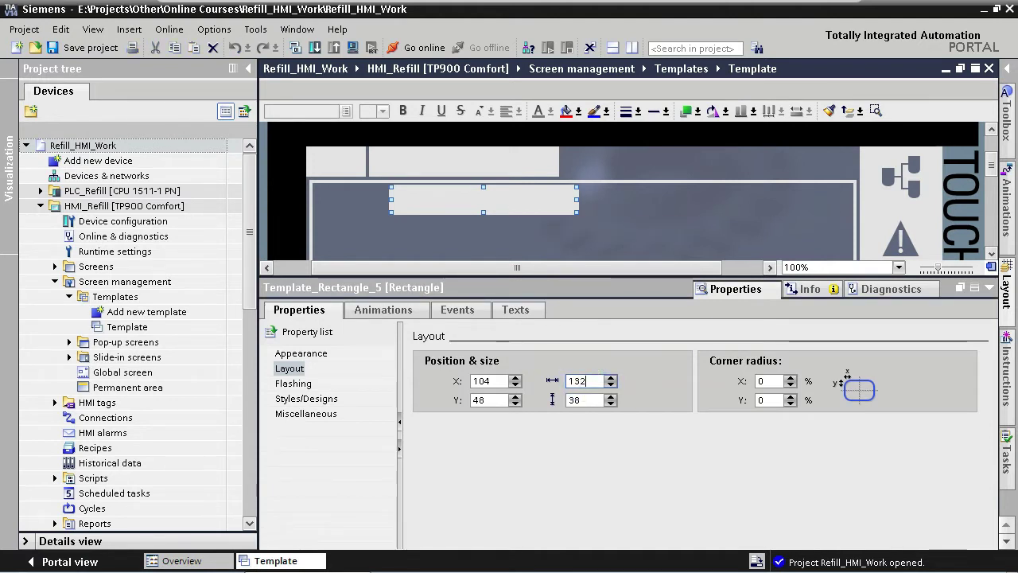
key("Return")
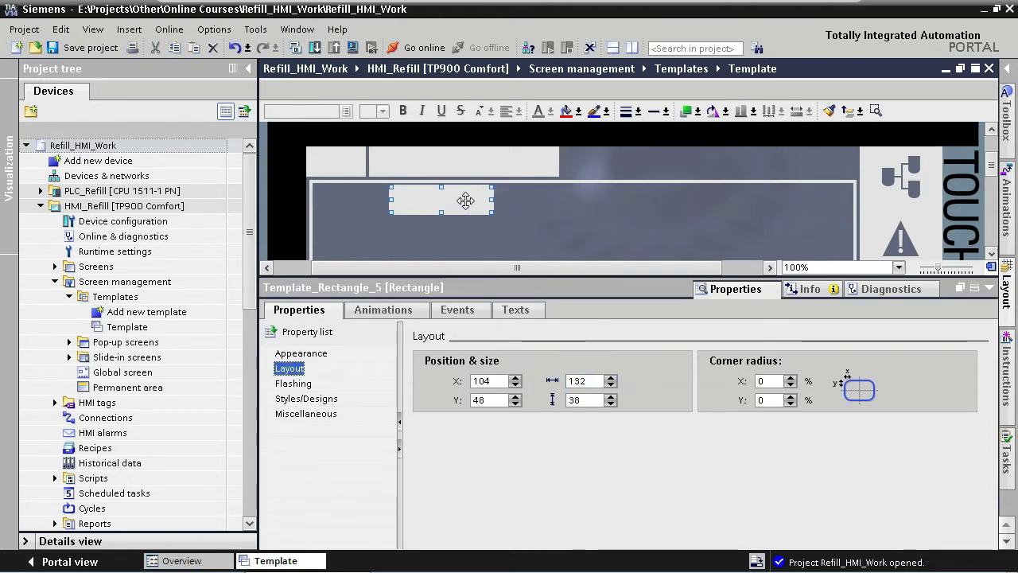
left_click_drag(466, 200, 638, 163)
Step: Add another rectangle copy 234 wide at the end of the top bar
key("ctrl+c")
key("ctrl+v")
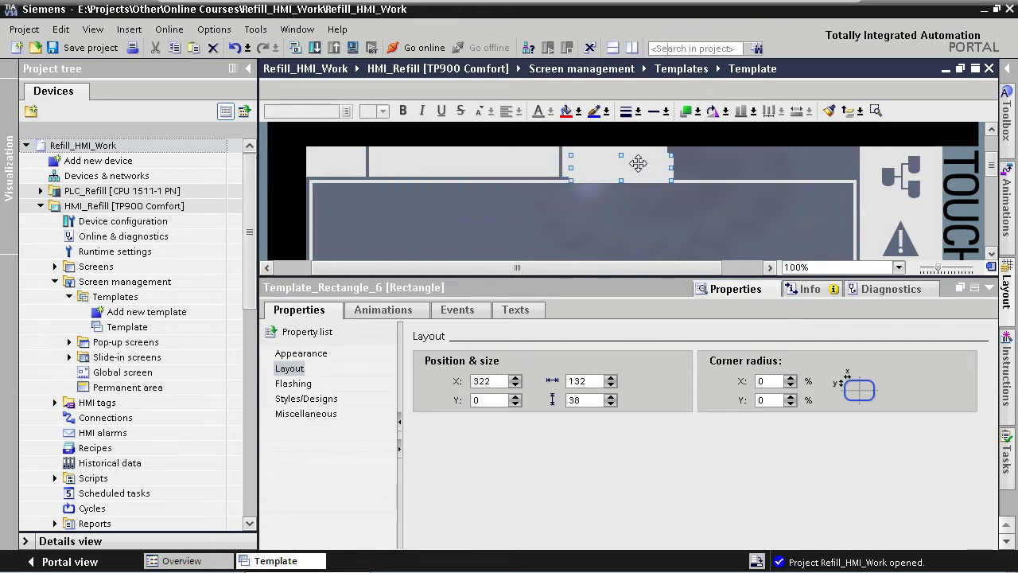
left_click_drag(639, 163, 660, 207)
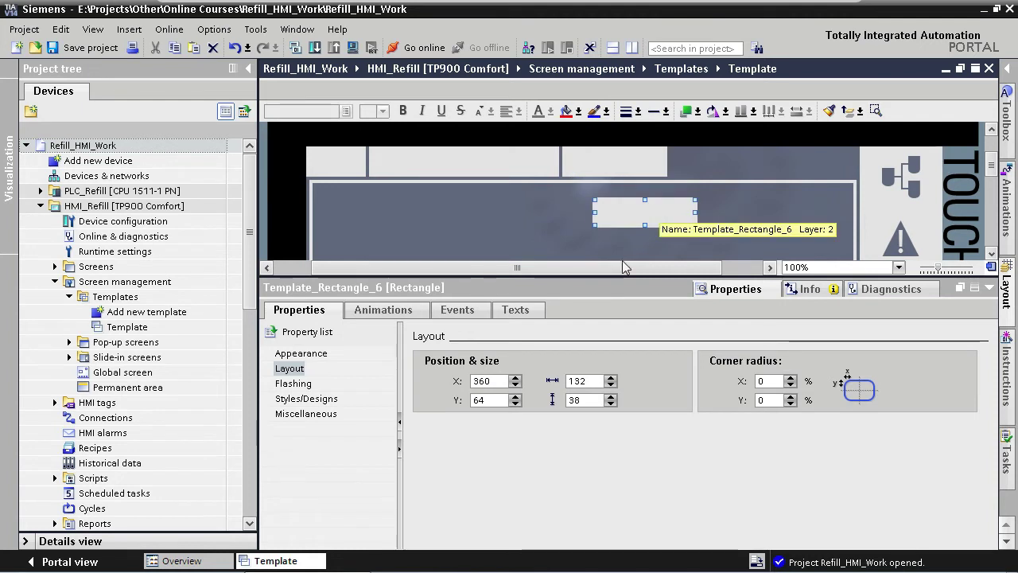
double_click(587, 380)
type("234")
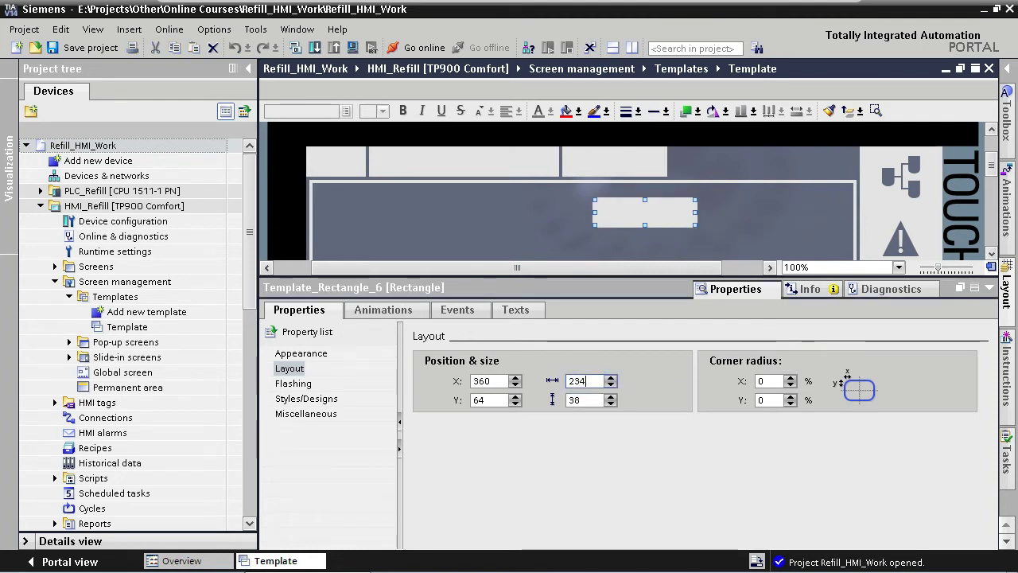
key("Return")
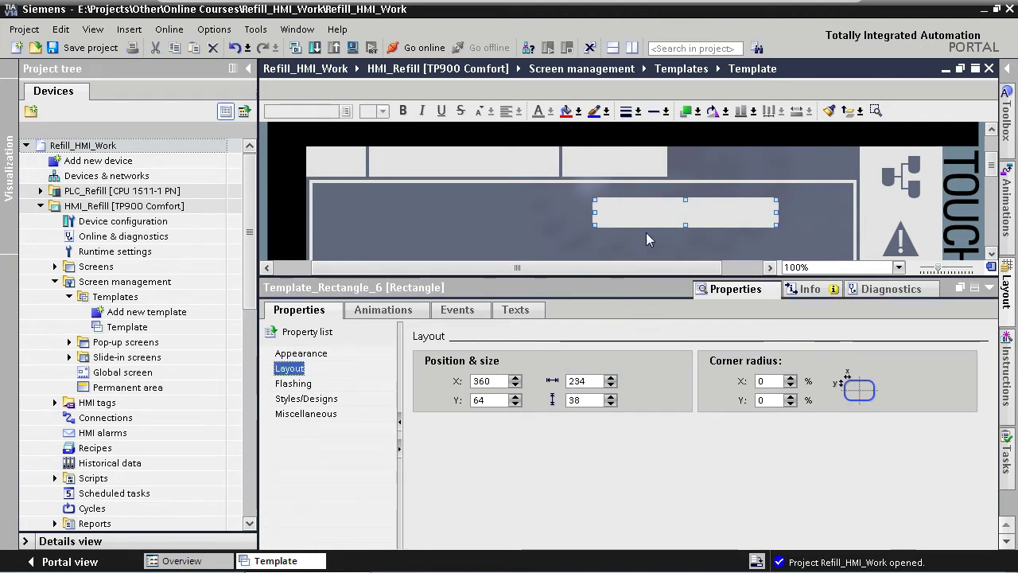
left_click(653, 214)
left_click_drag(653, 215, 731, 165)
key("Right")
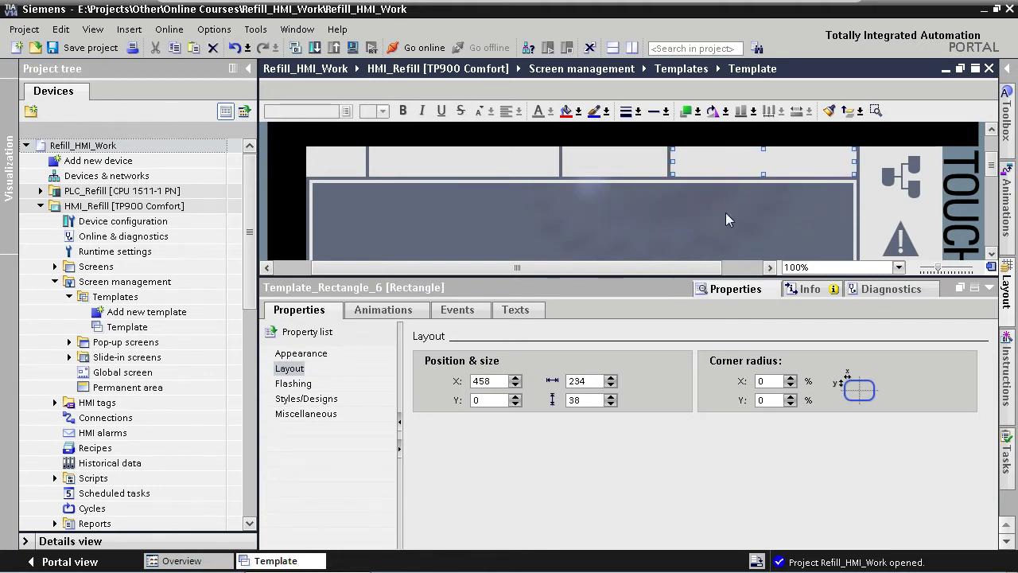
Step: Make the template's text layer visible again in the Layout task card
left_click(724, 227)
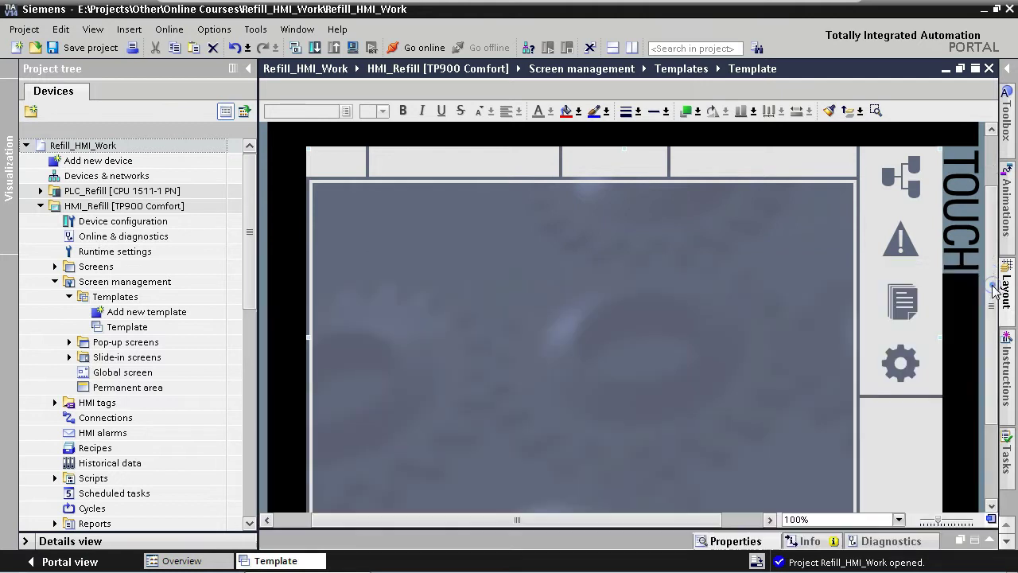
left_click(989, 288)
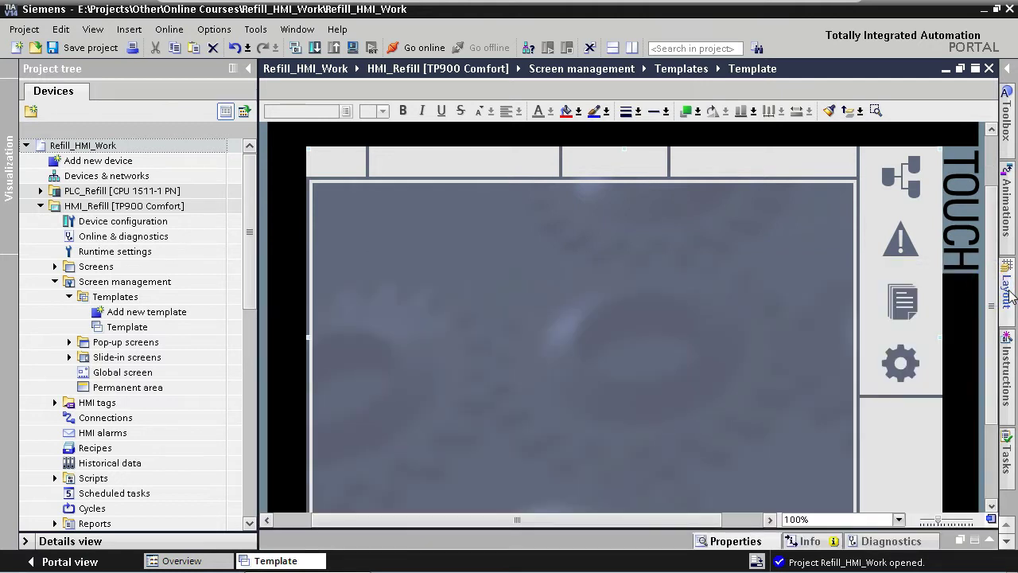
left_click(1009, 292)
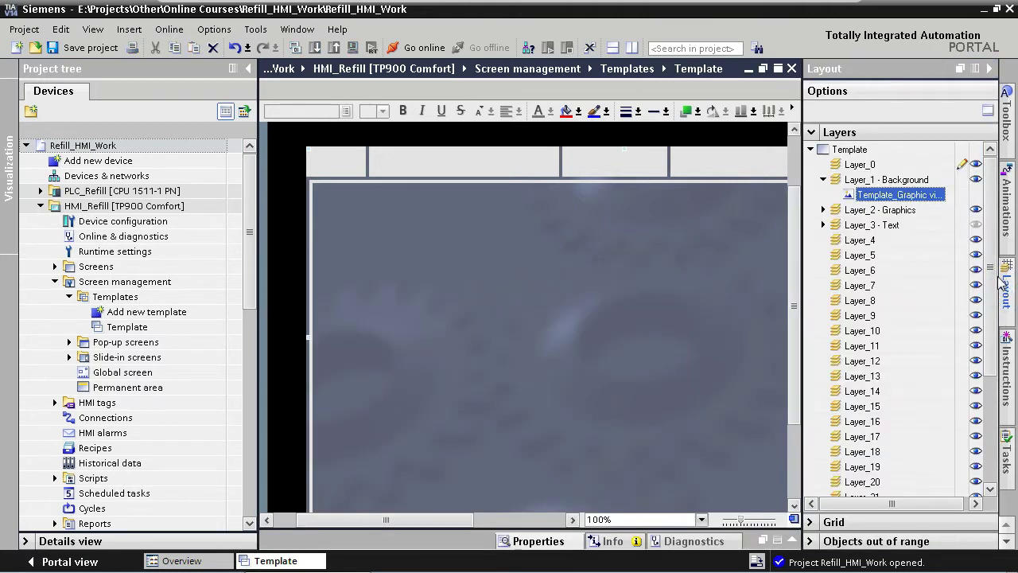
left_click(978, 226)
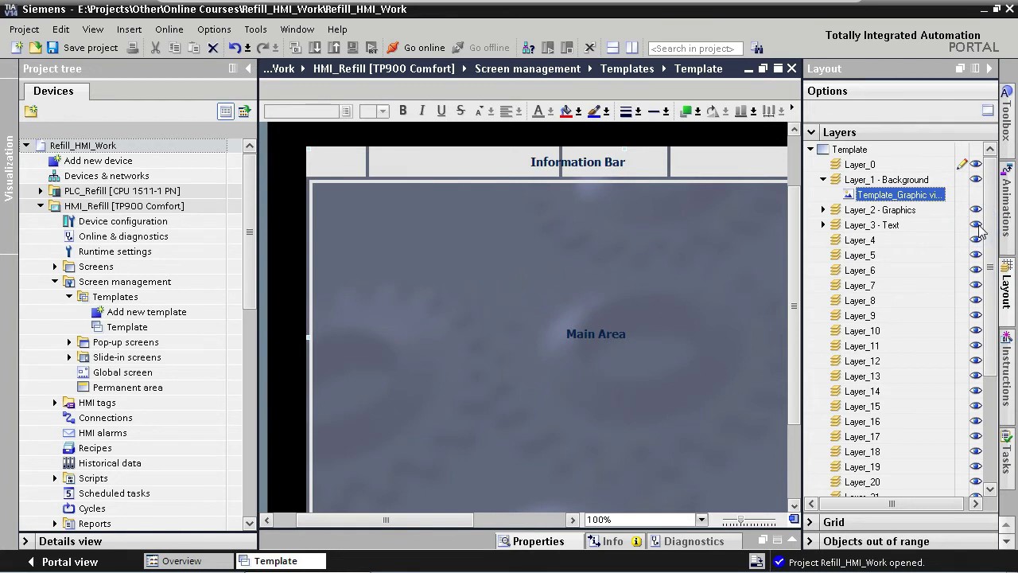
left_click(990, 68)
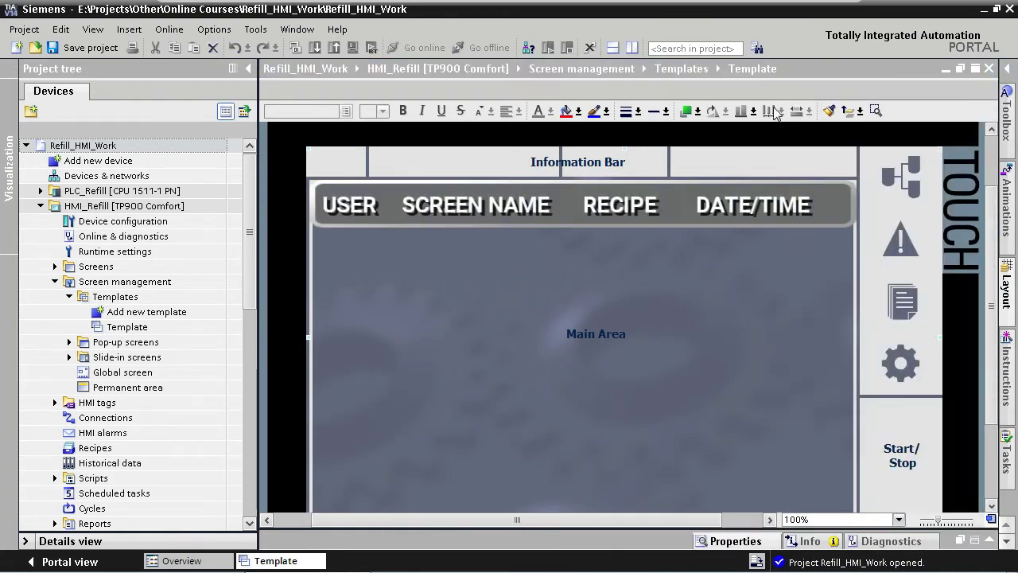
Step: Move the Information Bar label into the first box as 'User' and duplicate it as 'Screen Names'
left_click(584, 160)
left_click_drag(584, 159, 380, 161)
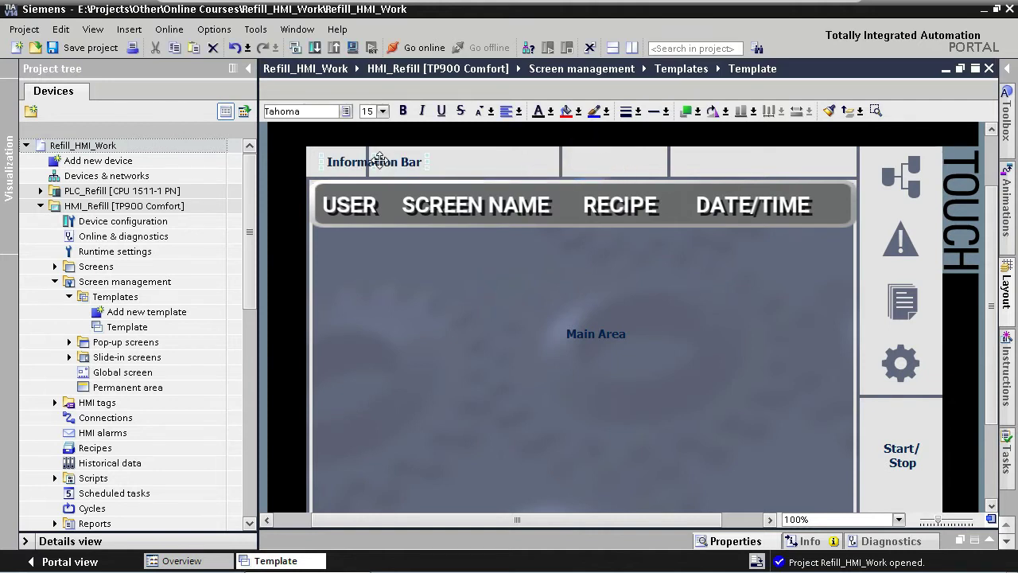
double_click(380, 160)
type("User")
left_click(374, 233)
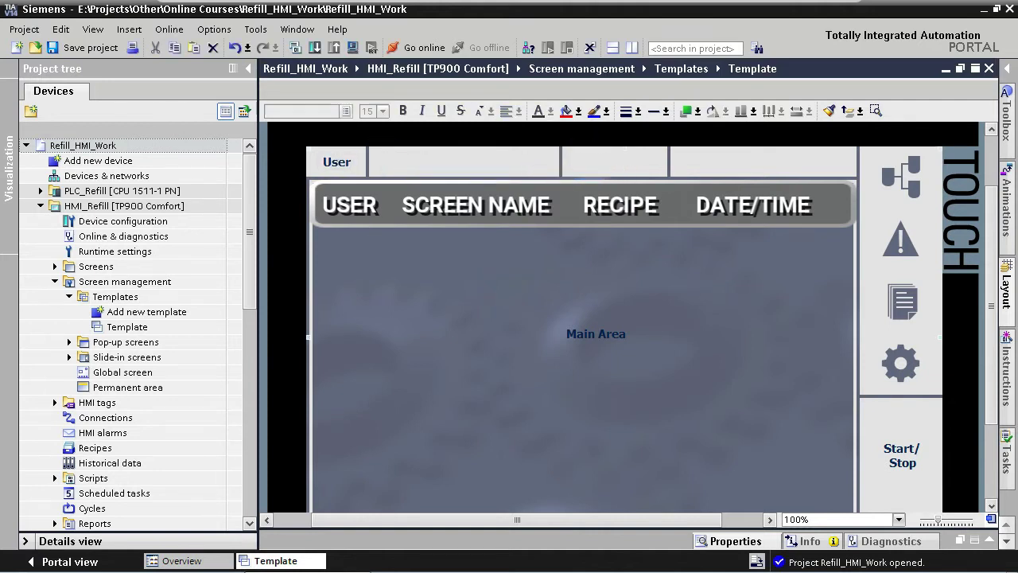
left_click(336, 161)
left_click_drag(336, 161, 455, 162)
double_click(456, 162)
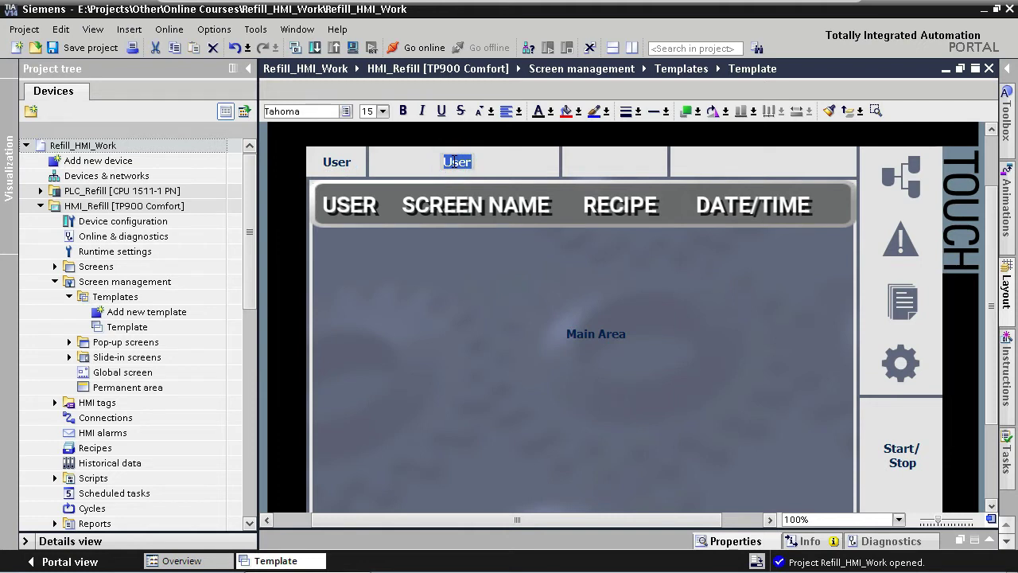
type("Screen Names")
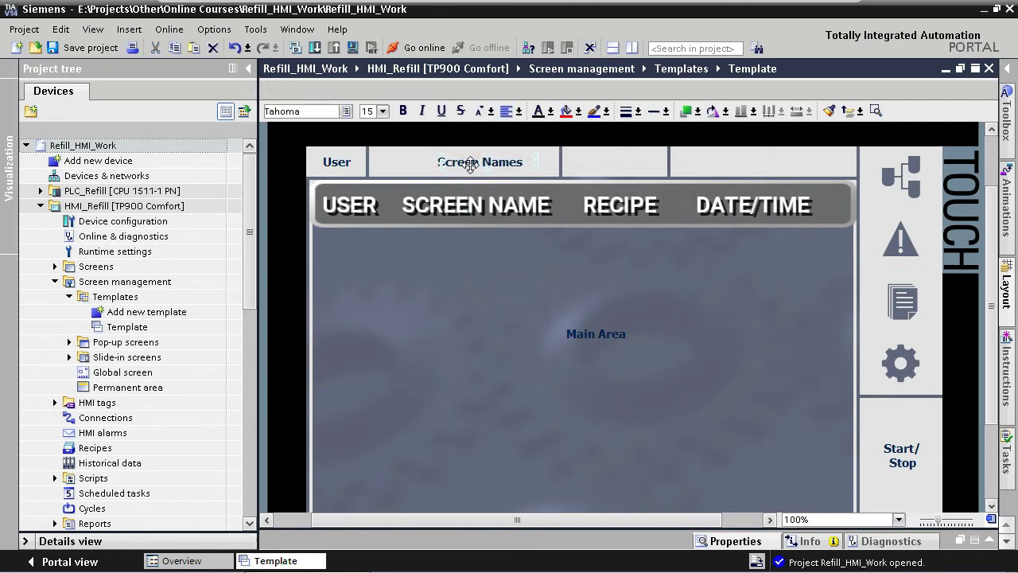
Step: Duplicate labels into the third and fourth boxes as 'Recipe' and 'Date and Time'
left_click_drag(470, 164, 623, 167)
double_click(613, 162)
type("Recipe")
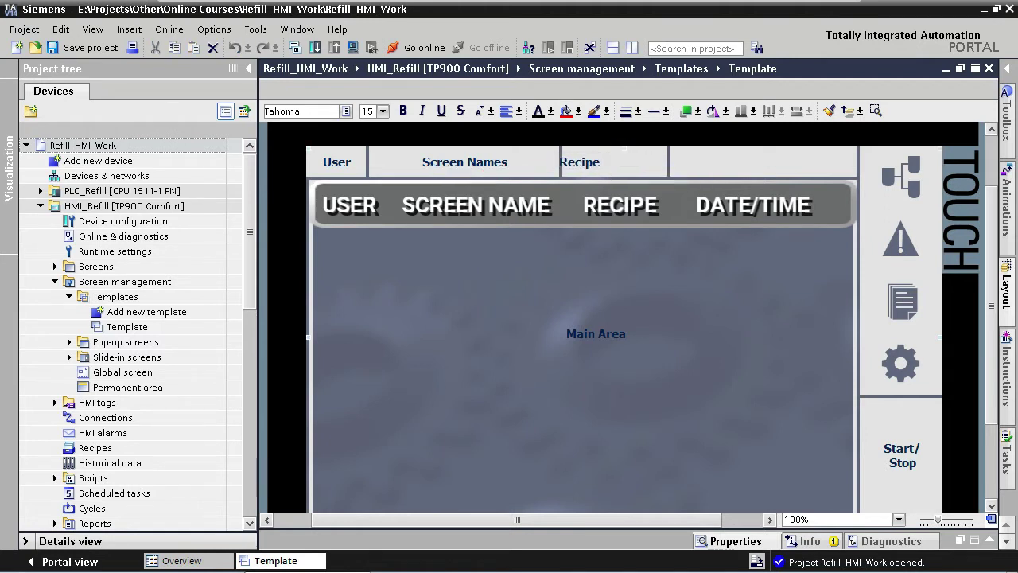
left_click_drag(580, 162, 749, 170)
double_click(738, 162)
type("Date and Time")
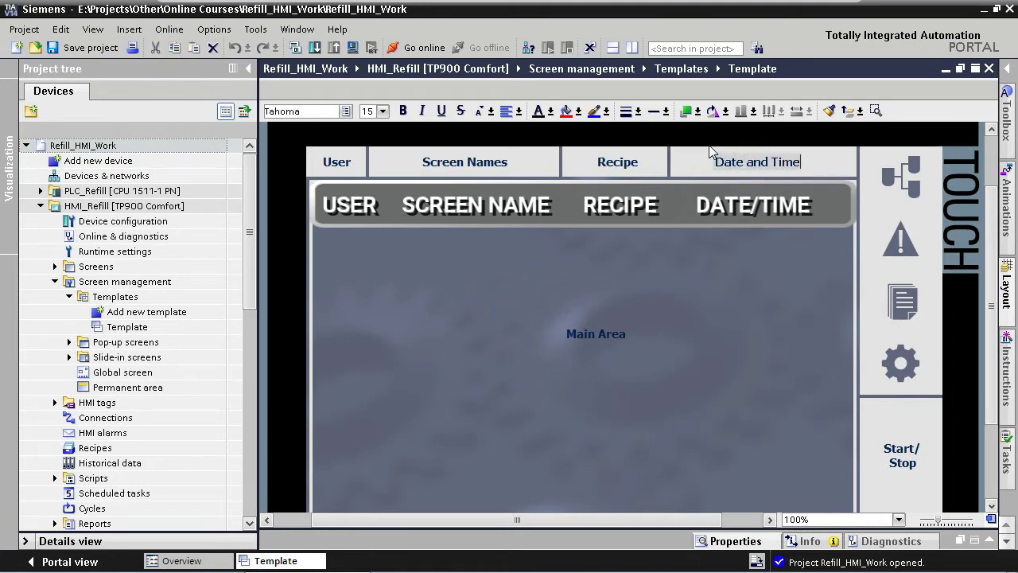
left_click(796, 294)
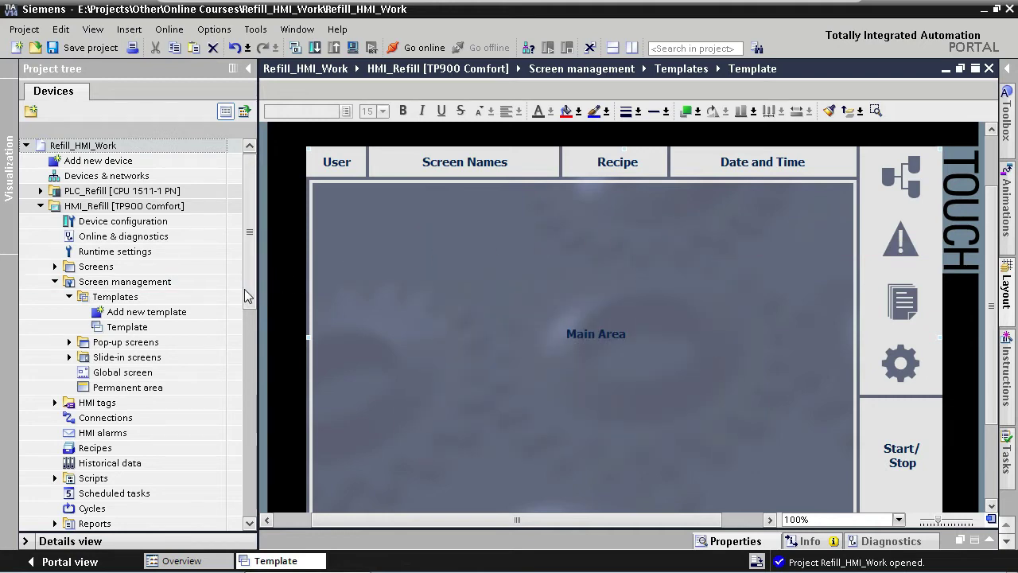
Step: Create a new text list named TextList_ScreenNames in Text and graphic lists
left_click_drag(250, 293, 254, 367)
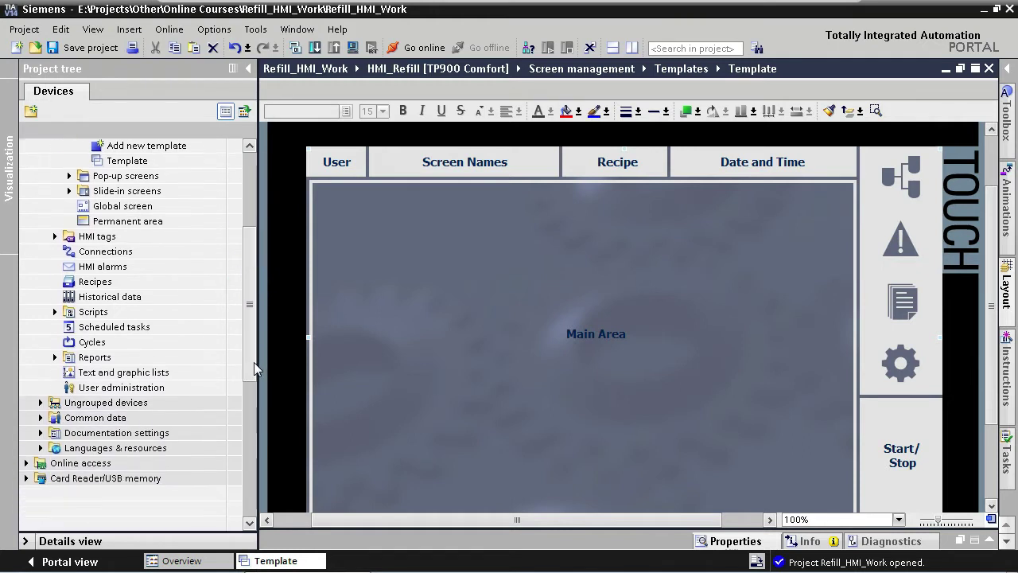
double_click(188, 374)
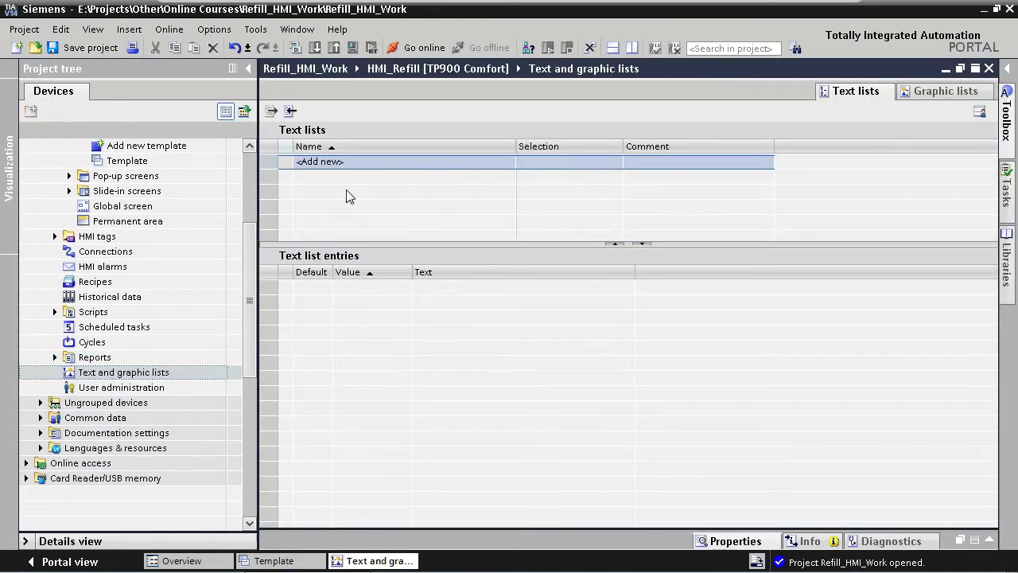
left_click(320, 163)
left_click(320, 163)
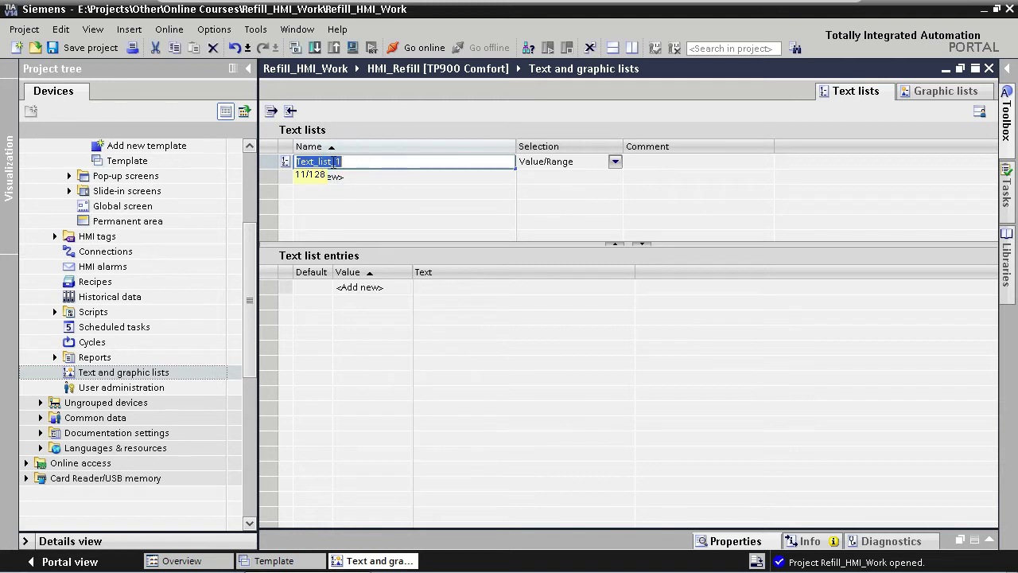
type("TextL")
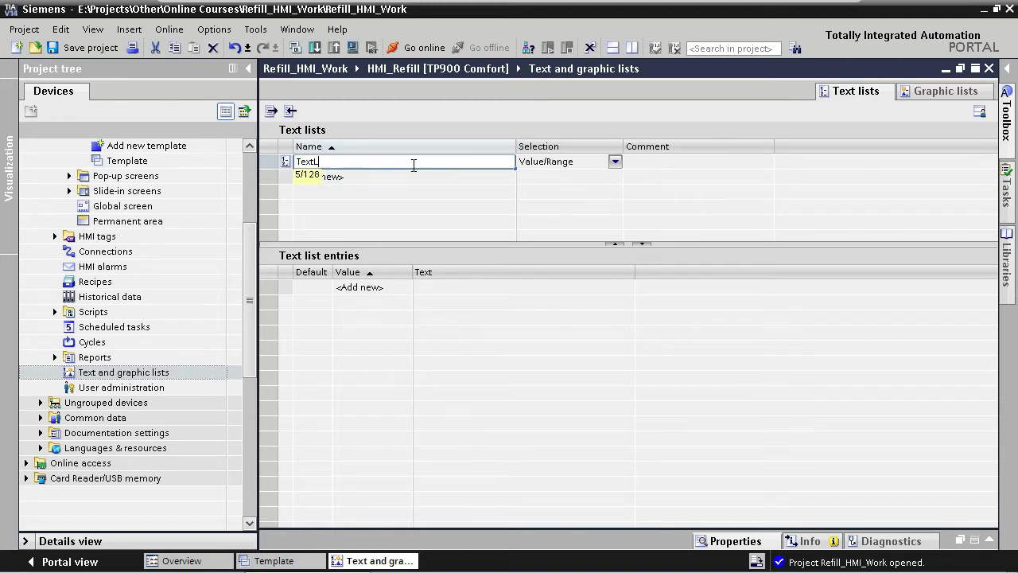
type("ist_ScreenNames")
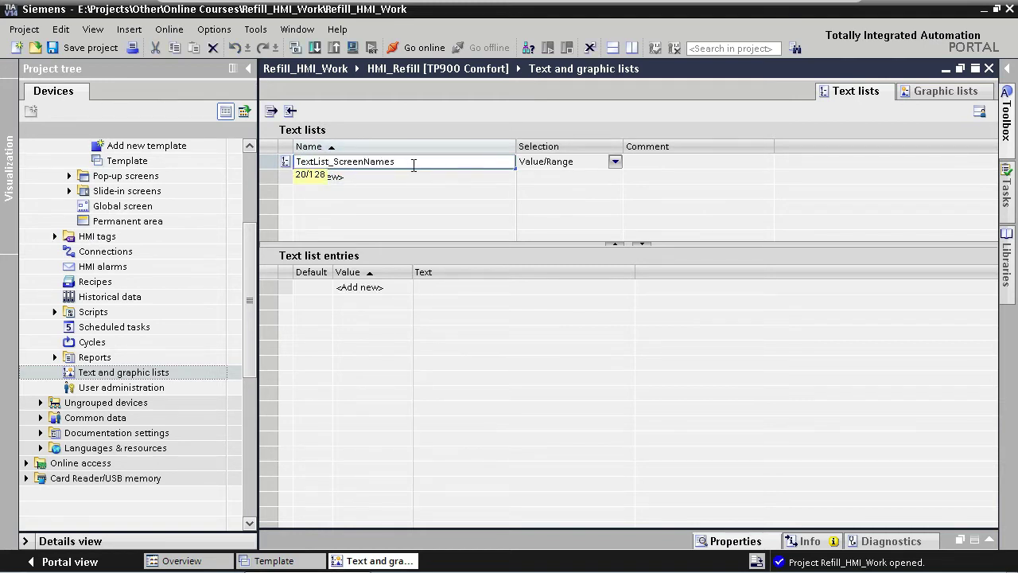
key("Return")
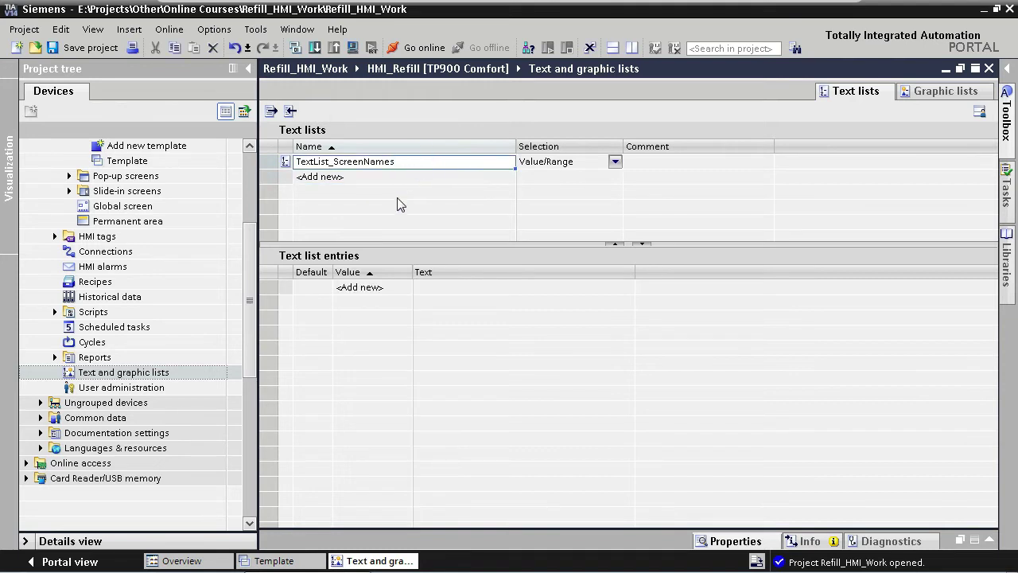
Step: Add text list entries 1 PROCESS OVERVIEW and 5 ALARMS
left_click(381, 293)
type("1")
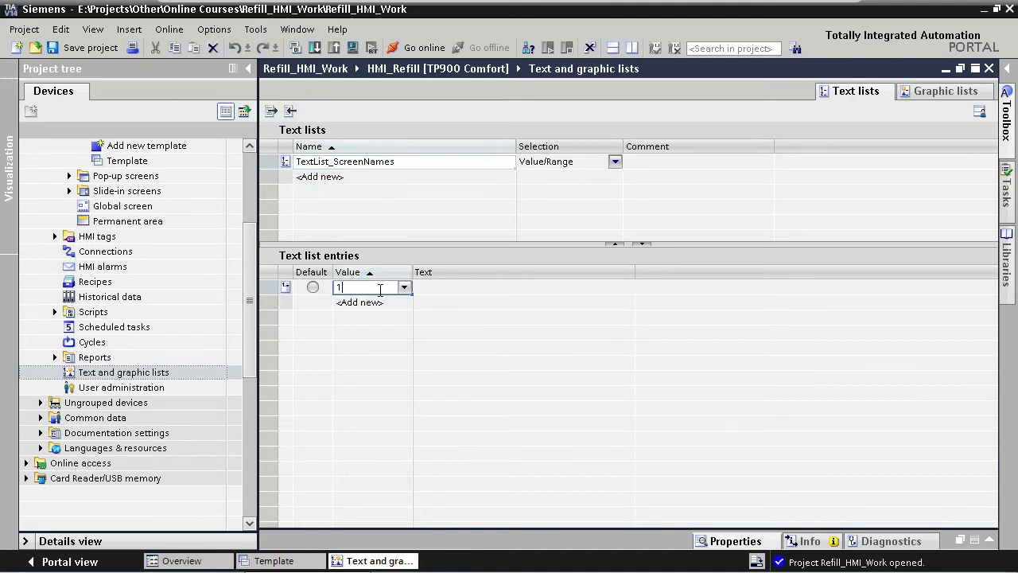
left_click(424, 287)
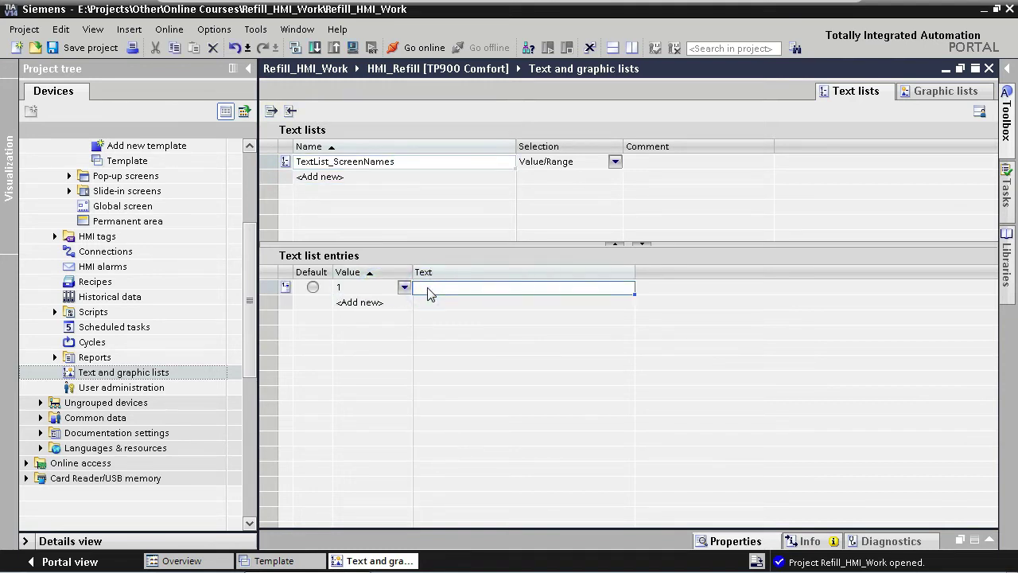
type("PROCESS OVERVIEW")
key("Return")
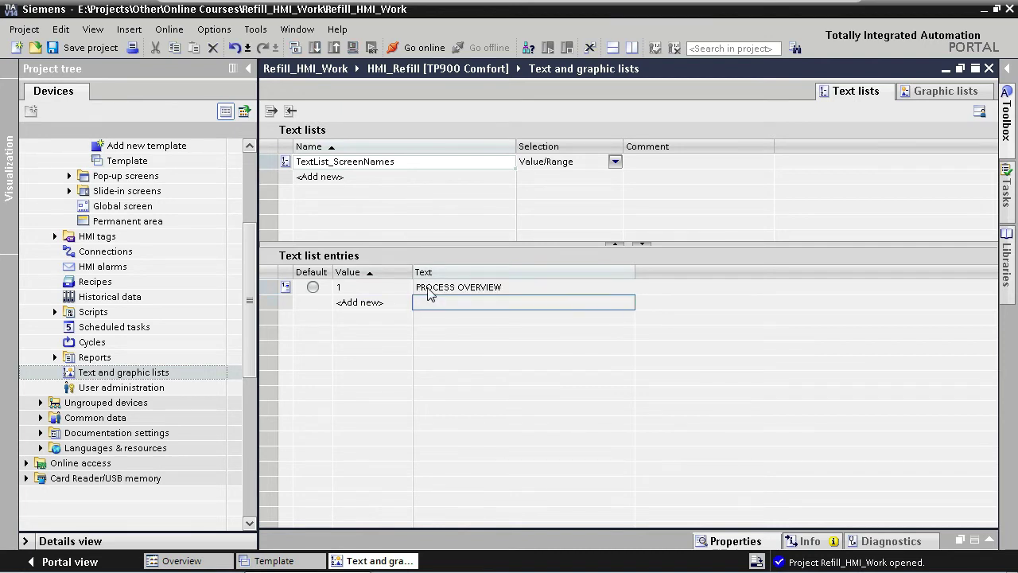
left_click(390, 302)
type("5")
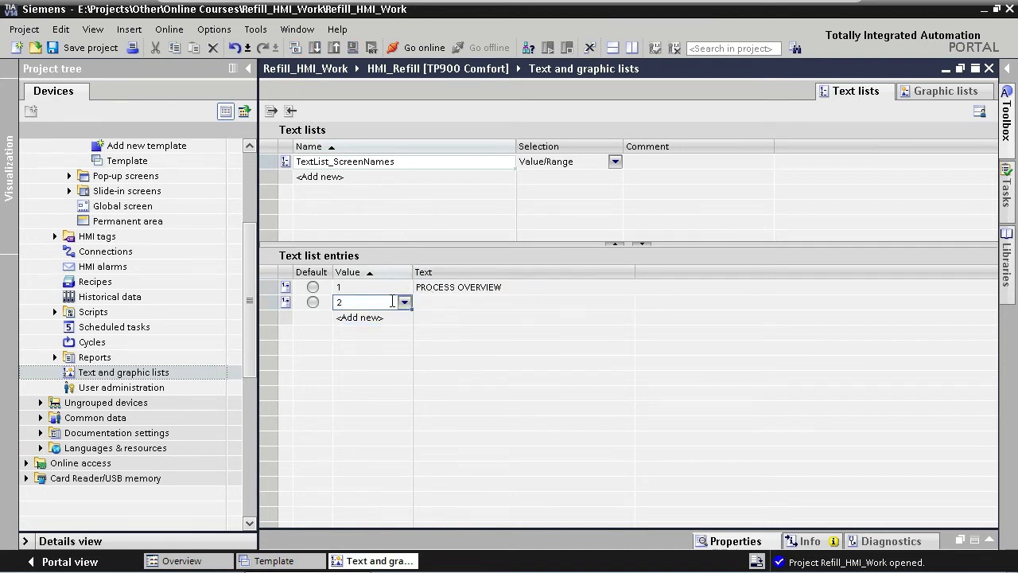
left_click(444, 303)
type("ALARMS")
key("Return")
Step: Add text list entries 10 RECIPES and 20 SETTINGS
left_click(385, 317)
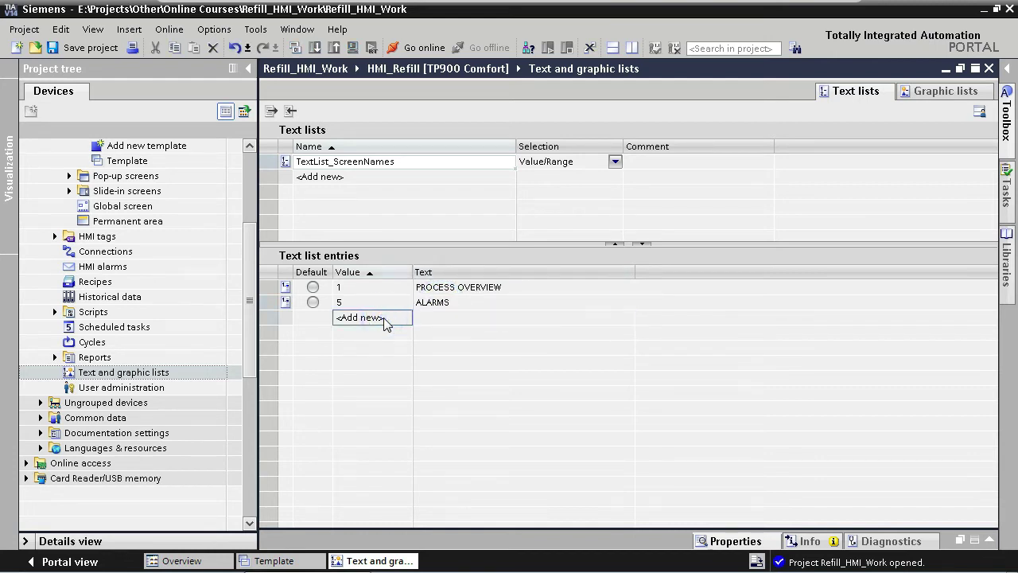
type("10")
left_click(464, 318)
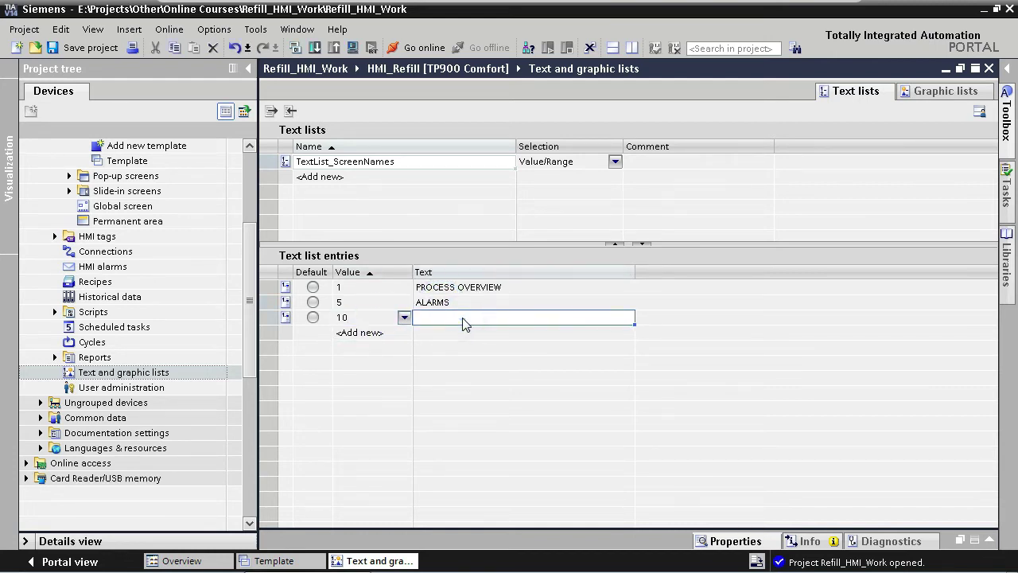
type("RECIPES")
key("Return")
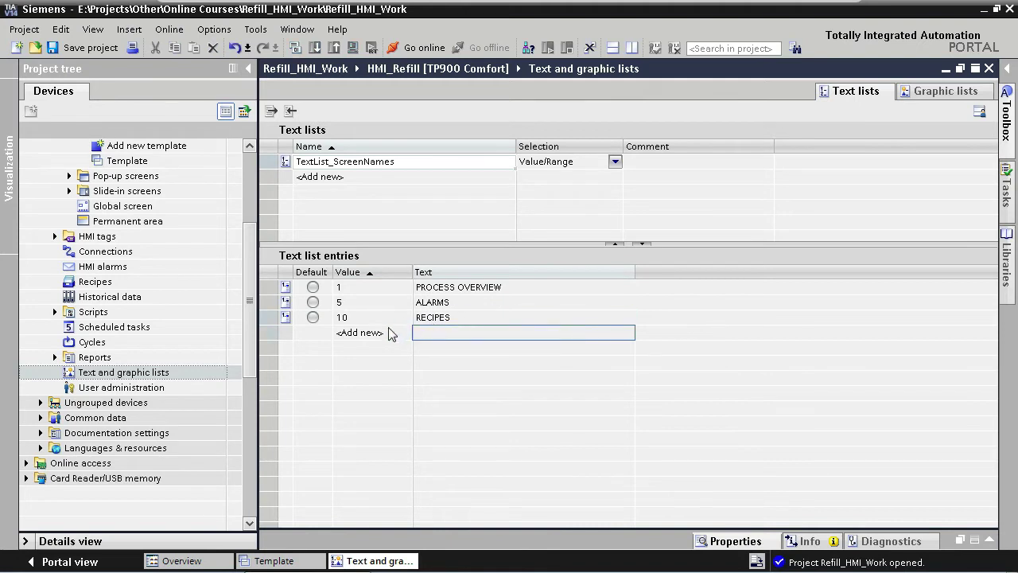
left_click(381, 334)
type("20")
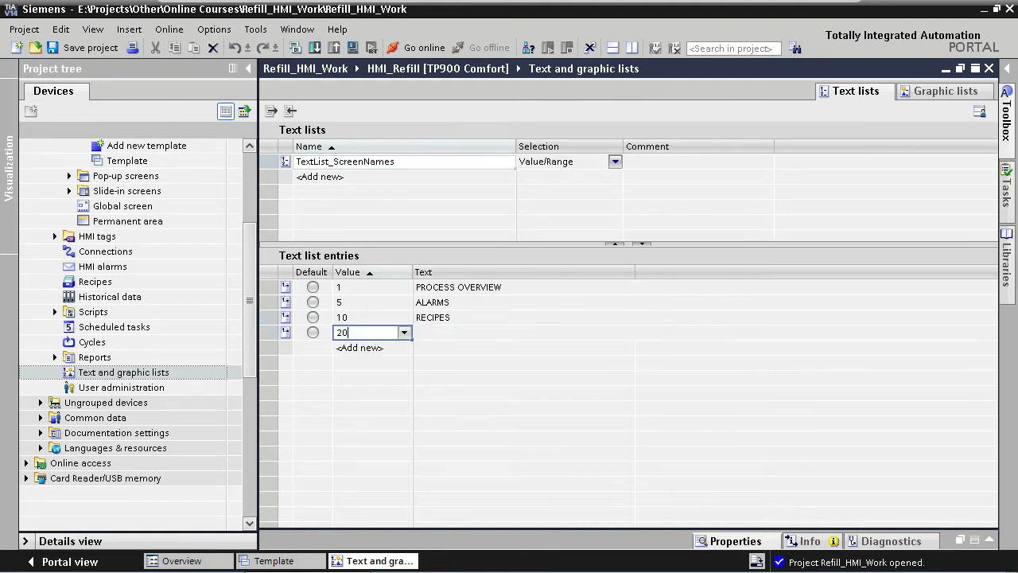
left_click(448, 332)
type("SETTINGS")
key("Return")
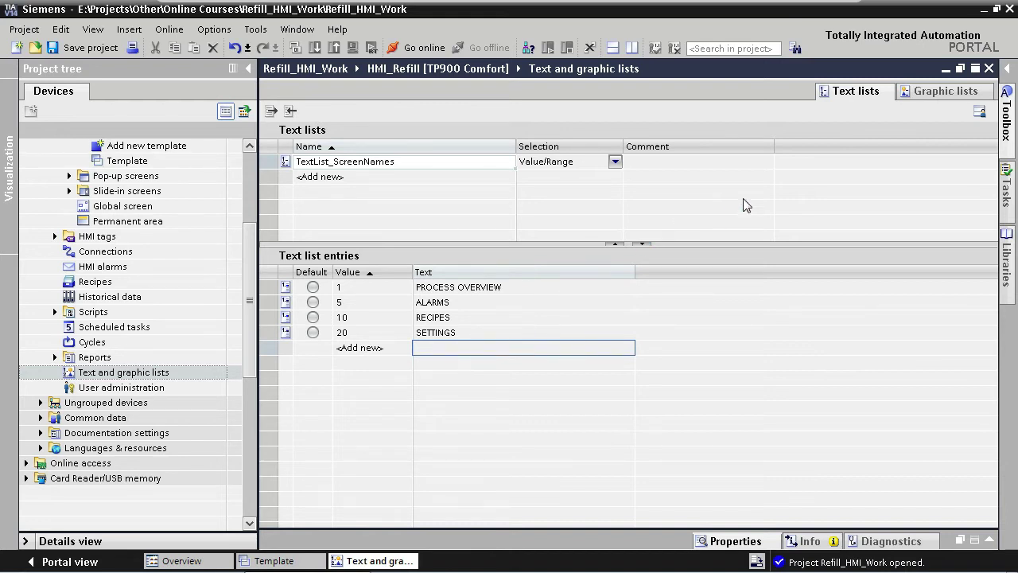
Step: Close the text lists editor and expand the Screens folder in the project tree
left_click(990, 69)
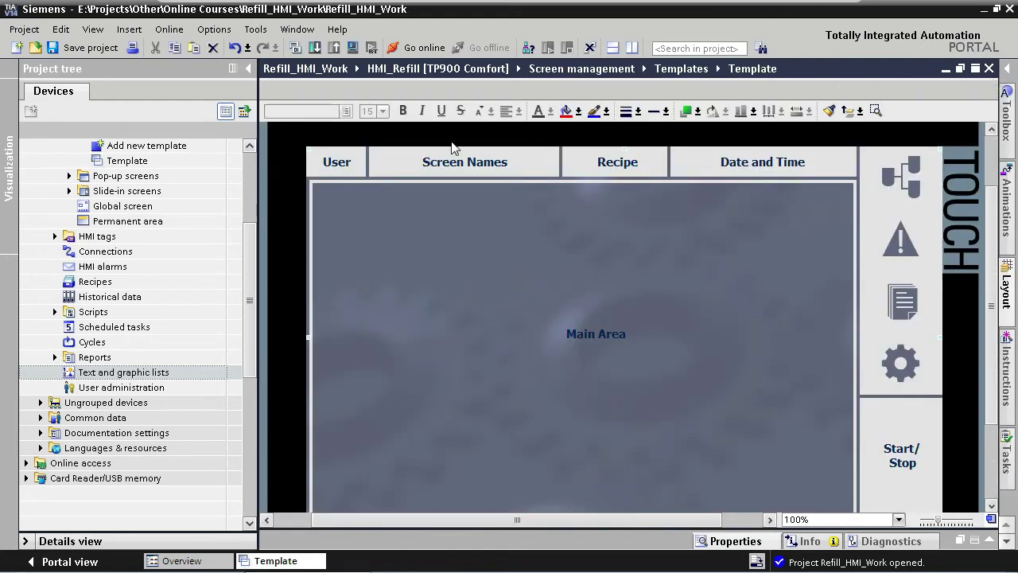
scroll(249, 167, "up", 4)
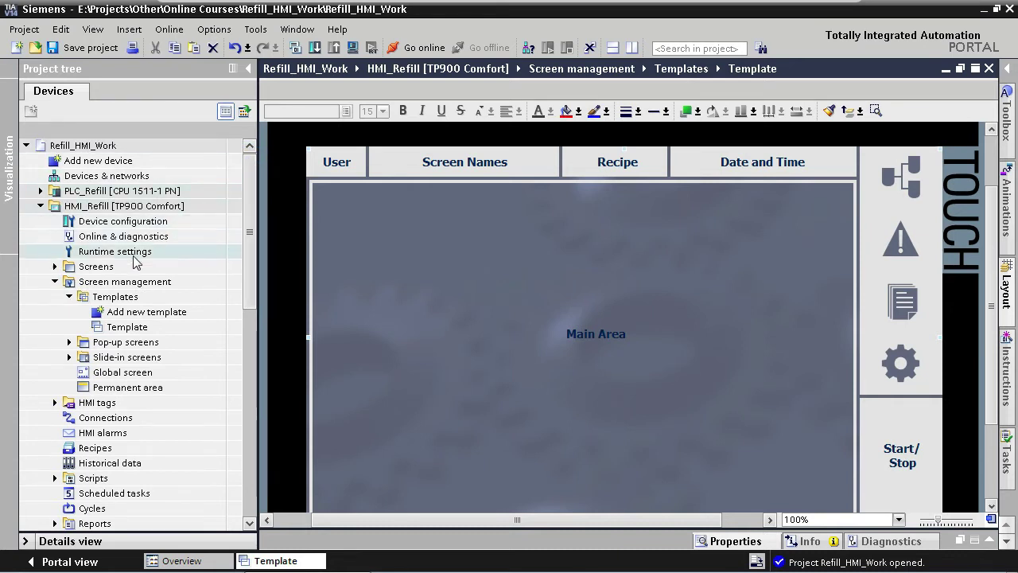
left_click(54, 282)
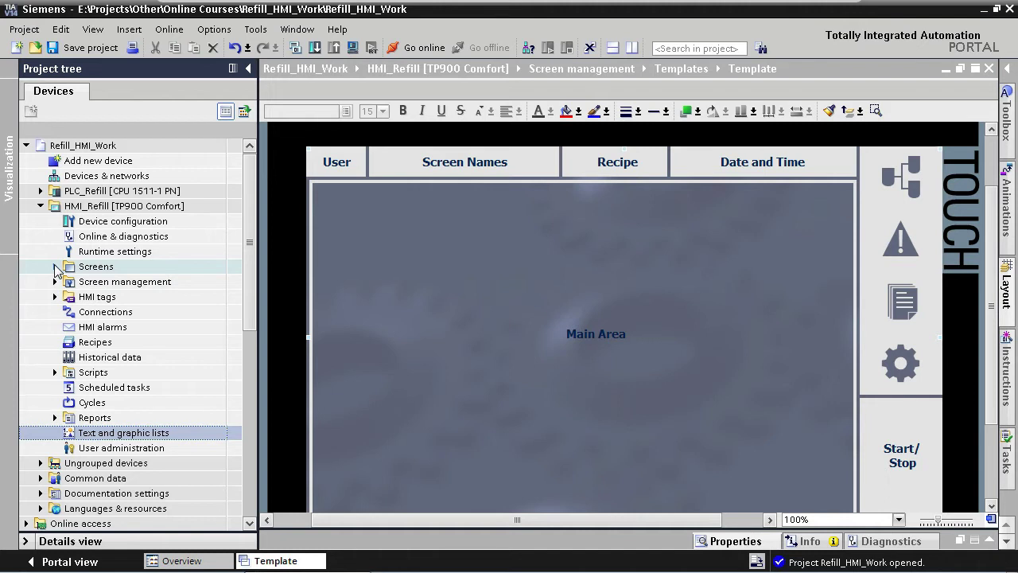
left_click(55, 267)
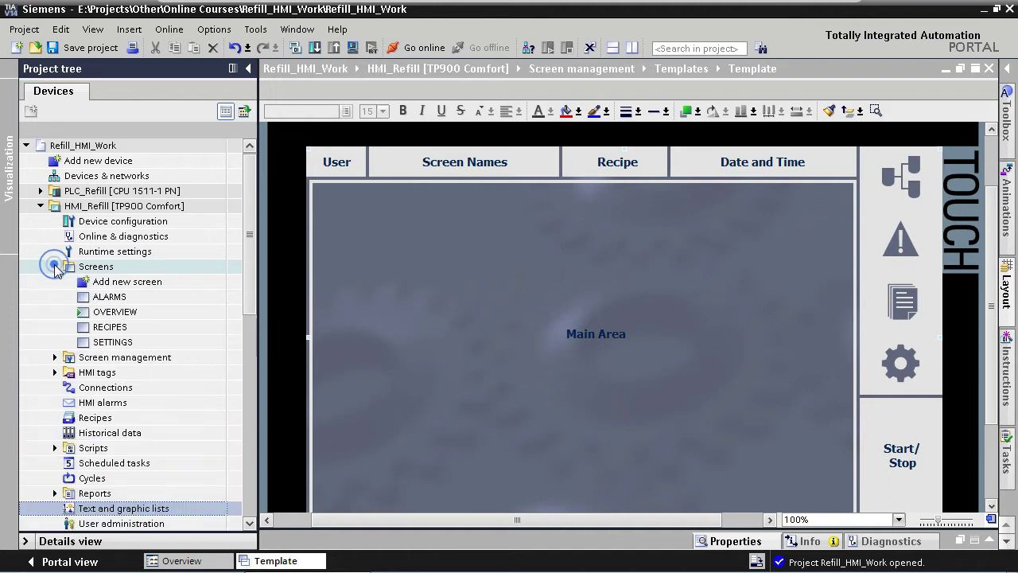
Step: Rename the first two screens to 1 OVERVIEW and 5 ALARMS
left_click(99, 313)
left_click(96, 312)
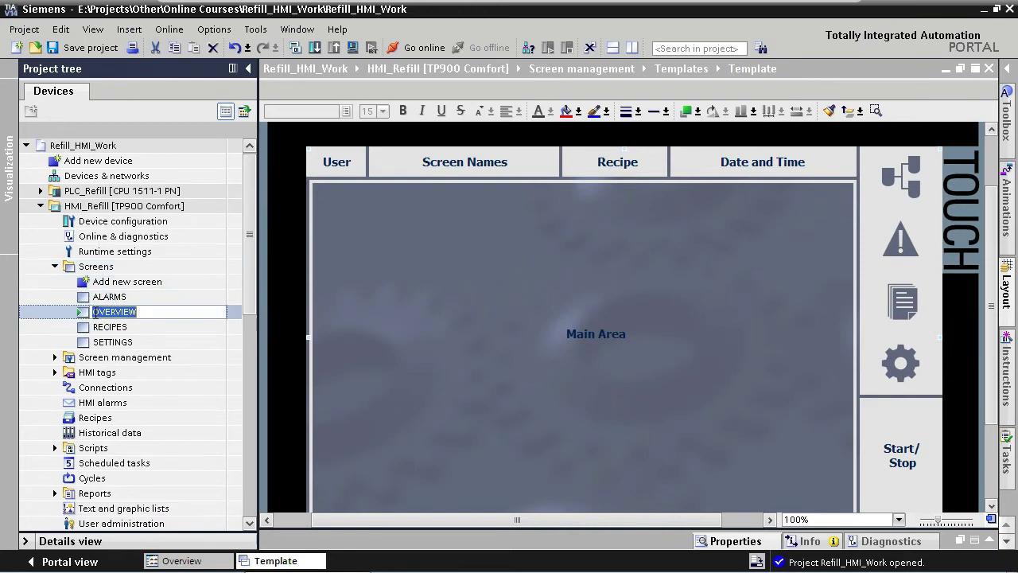
type("1")
key("Return")
left_click(93, 314)
key("Home")
type("5")
key("Return")
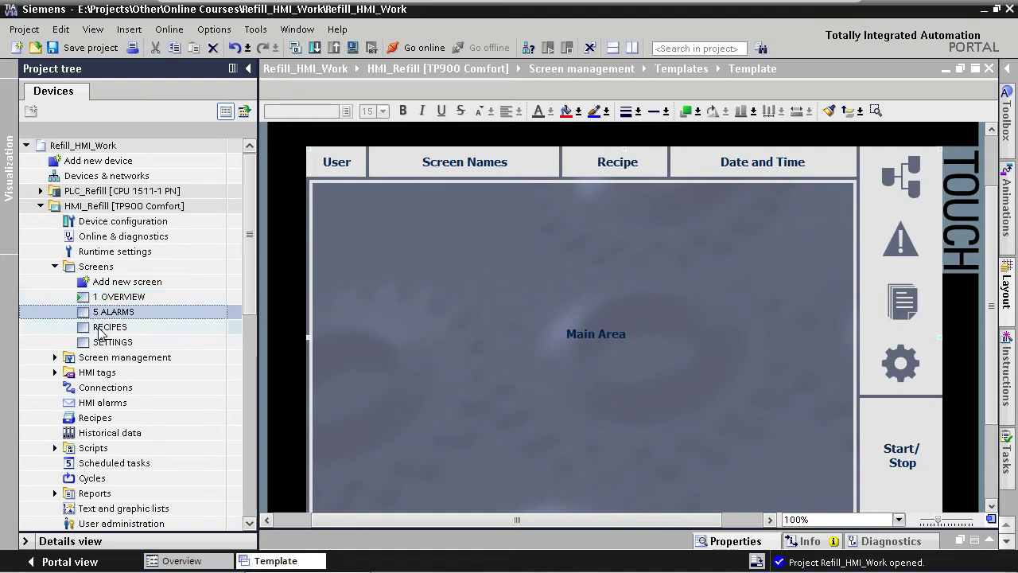
Step: Rename the remaining screens to 10 RECIPES and 20 SETTINGS
left_click(100, 333)
left_click(99, 332)
key("Home")
type("10")
key("Return")
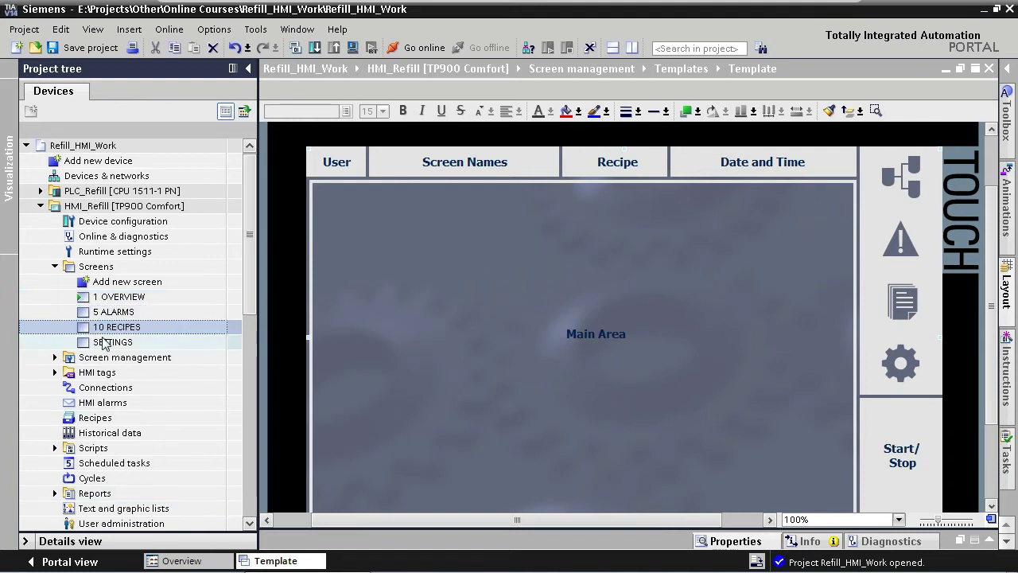
left_click(103, 342)
left_click(103, 342)
key("Home")
type("20")
key("Return")
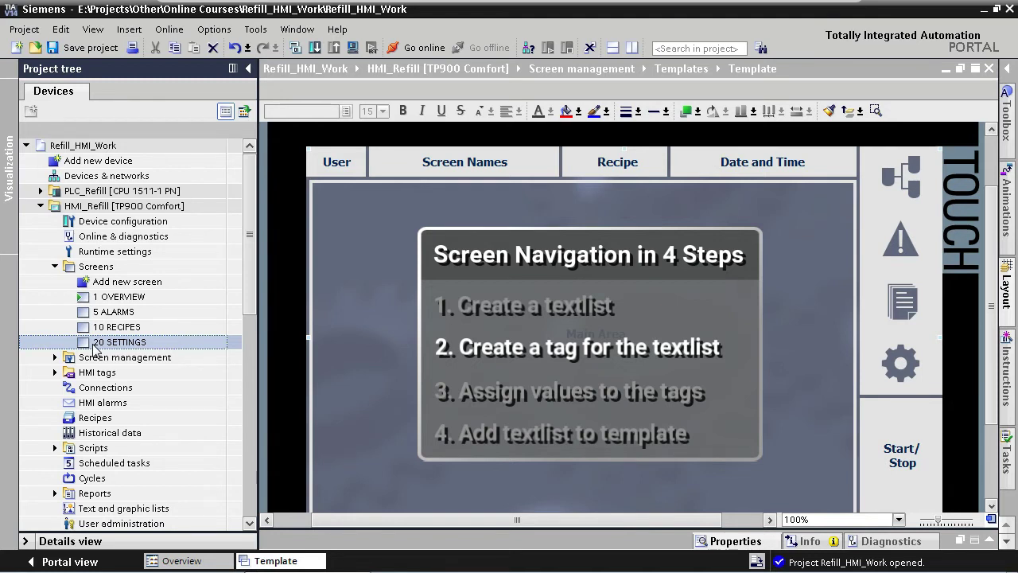
Step: Open the Local Template Tags table under HMI tags > Local Tags
left_click(55, 372)
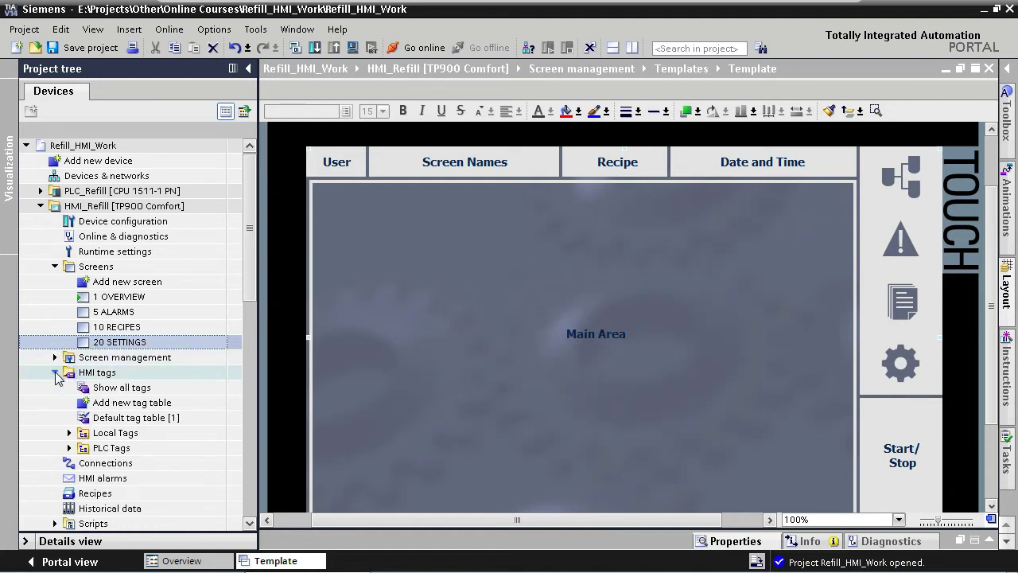
left_click(69, 433)
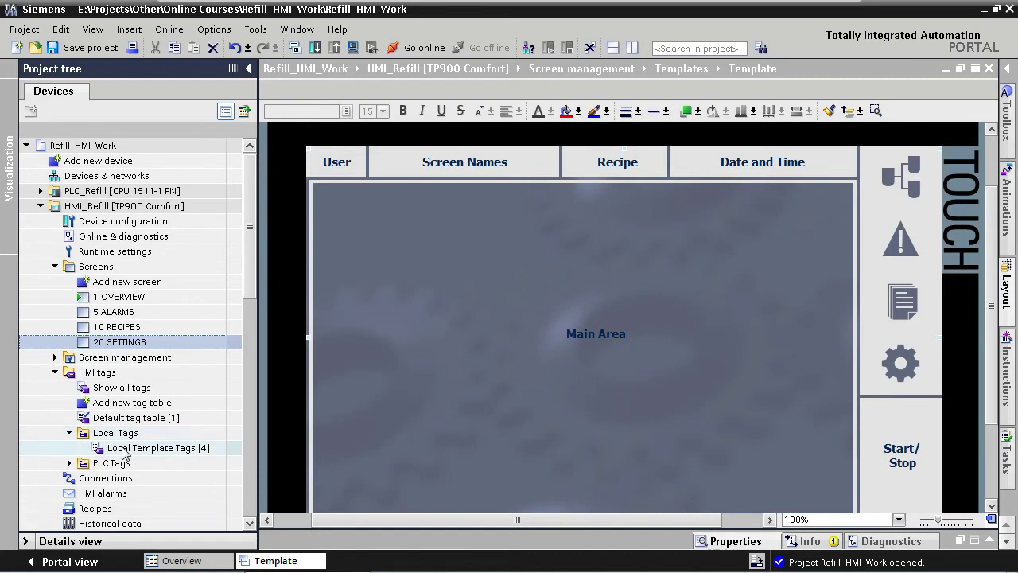
double_click(112, 450)
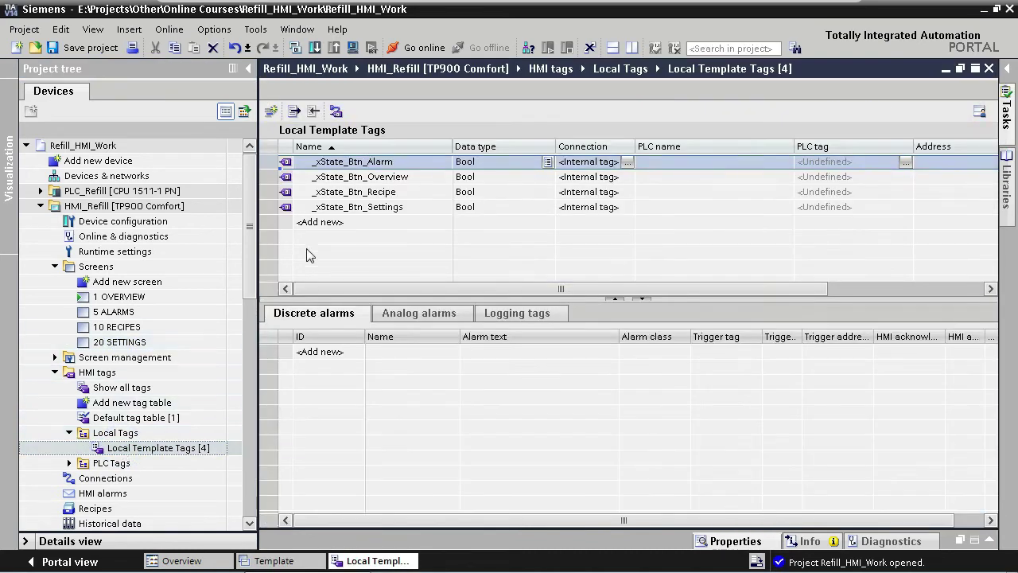
Step: Add the tag _iScreenNumber with data type Int
left_click(323, 223)
type("_xScreenNumber")
key("Tab")
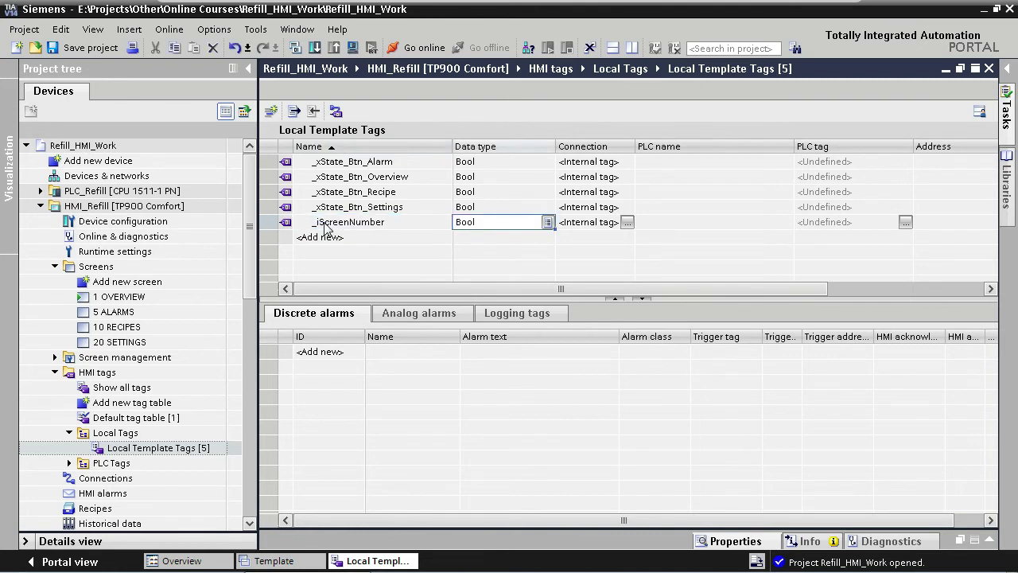
type("int")
key("Return")
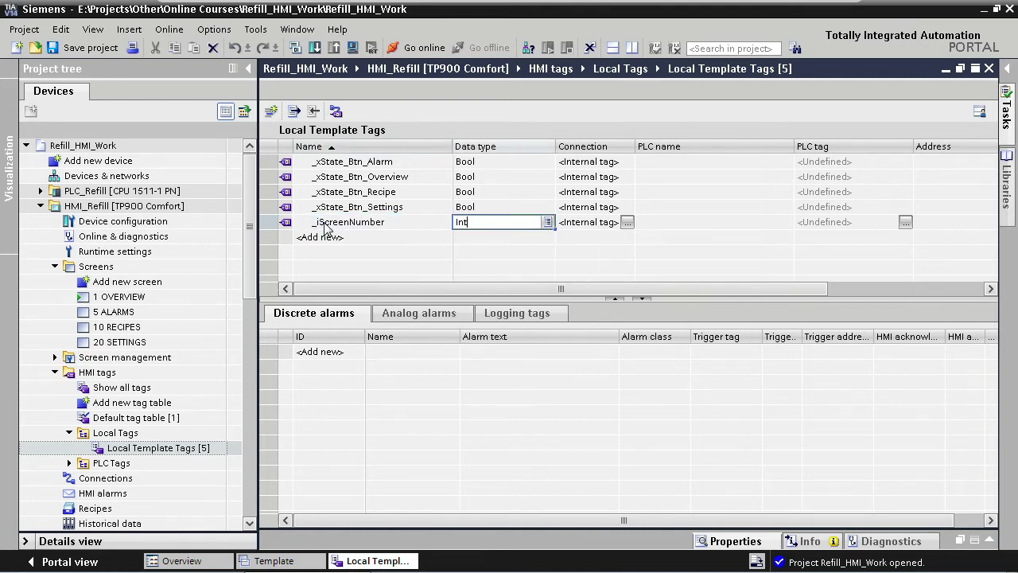
left_click(357, 263)
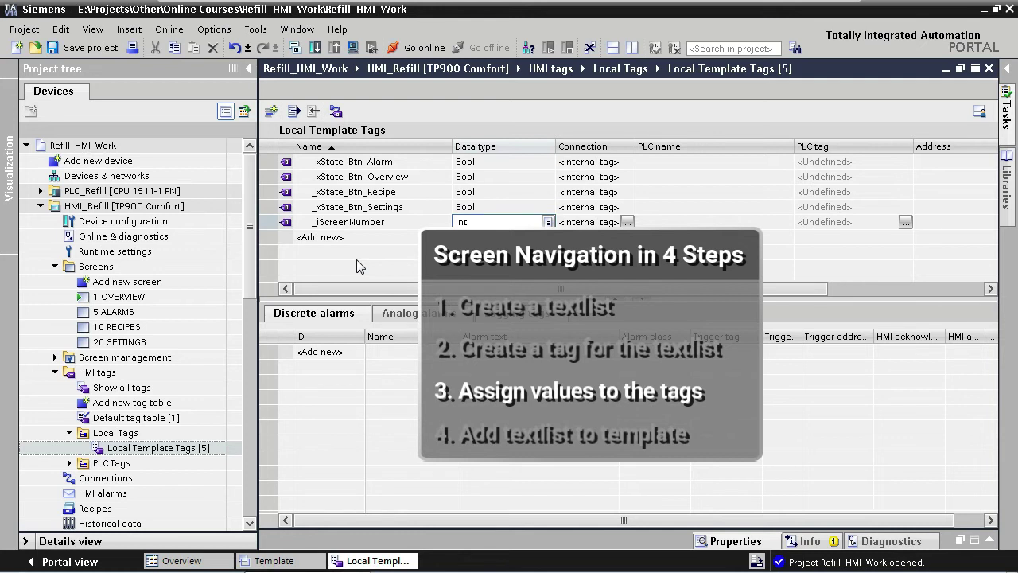
Step: Open the 1 OVERVIEW screen and show its Events properties
left_click(989, 70)
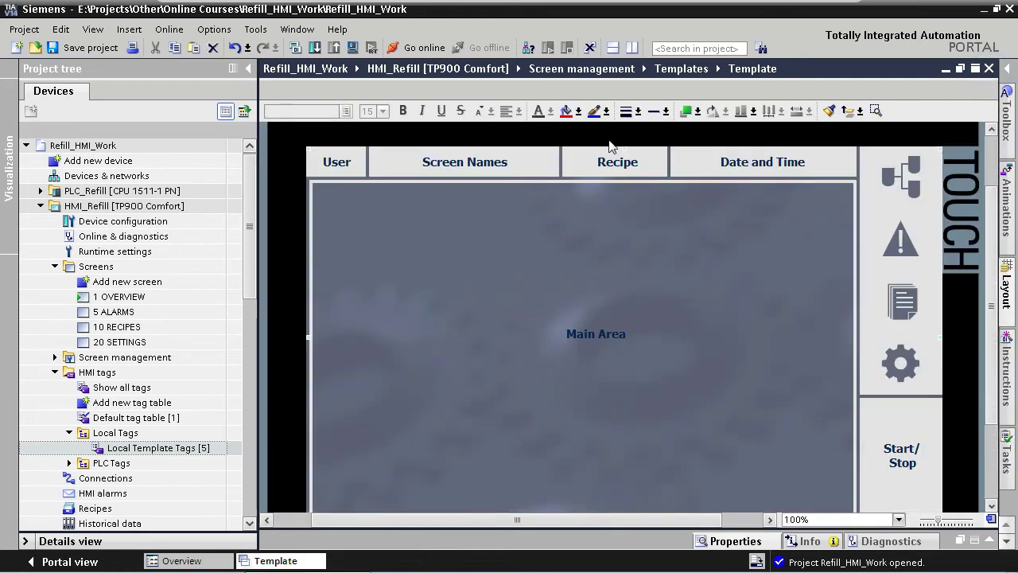
double_click(150, 299)
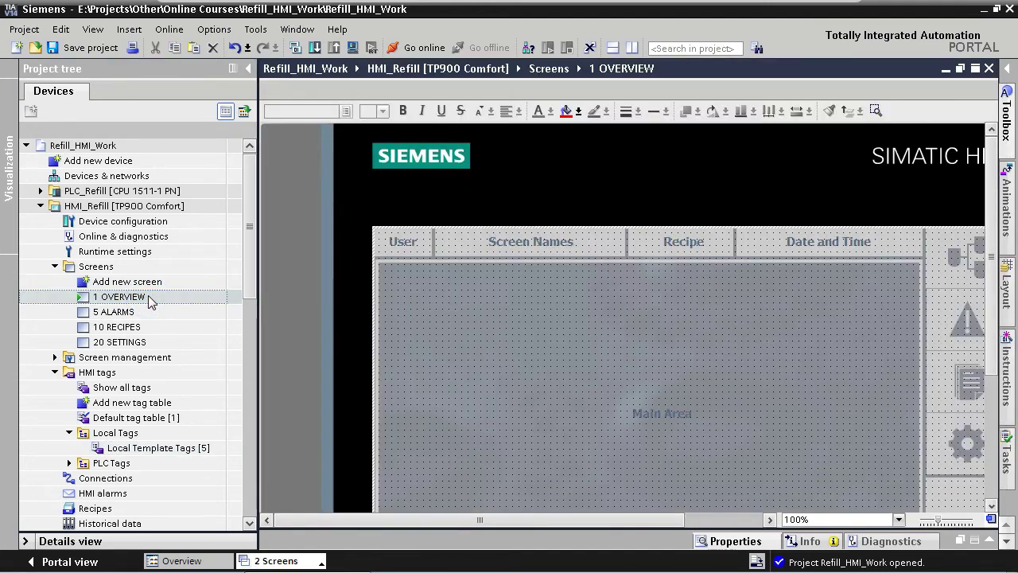
double_click(465, 315)
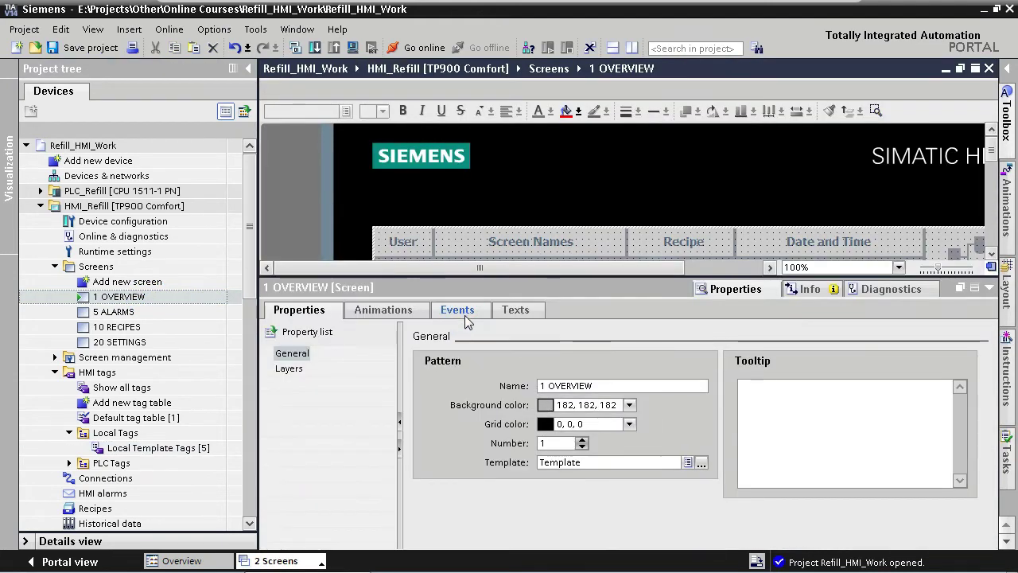
left_click(465, 316)
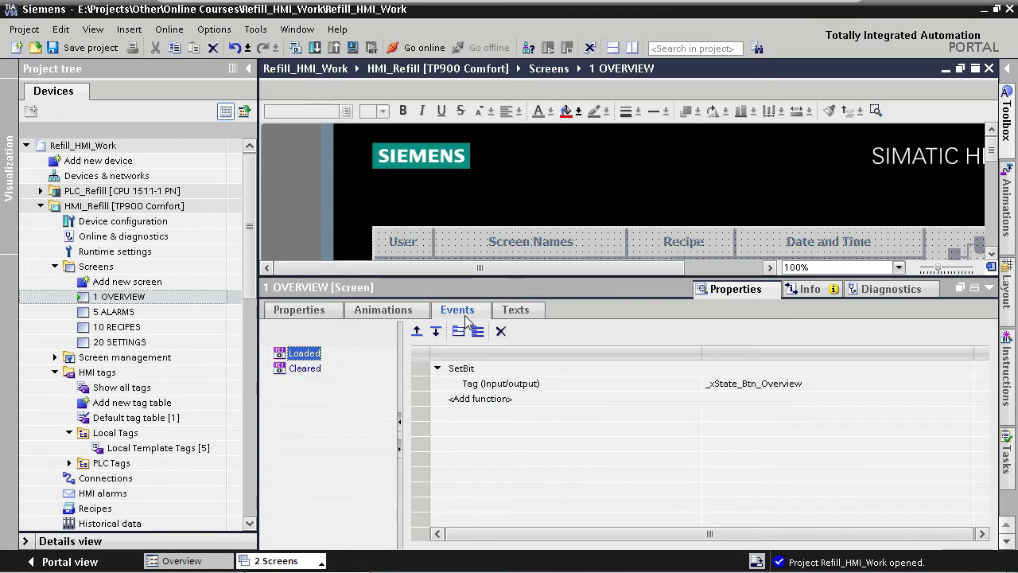
Step: Add SetTag to the Loaded event, writing value 1 to _iScreenNumber
left_click(468, 398)
type("settag")
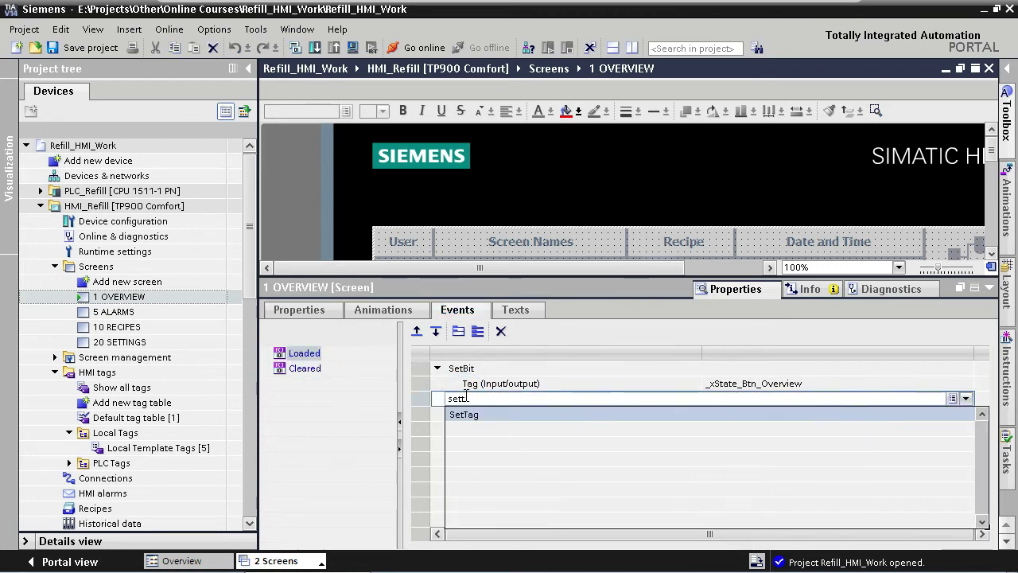
key("Return")
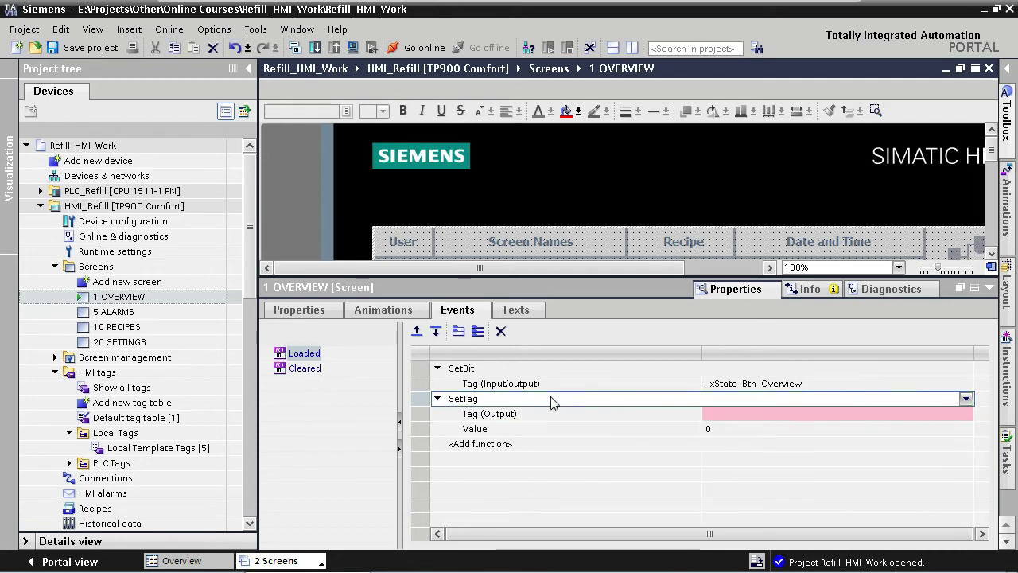
left_click(720, 414)
type("_i")
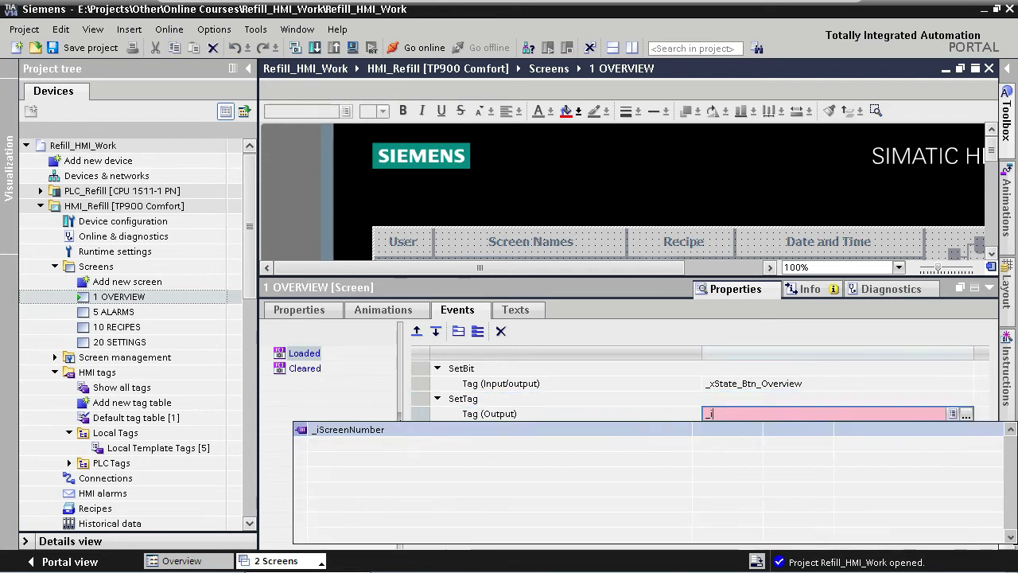
type("sc")
key("Return")
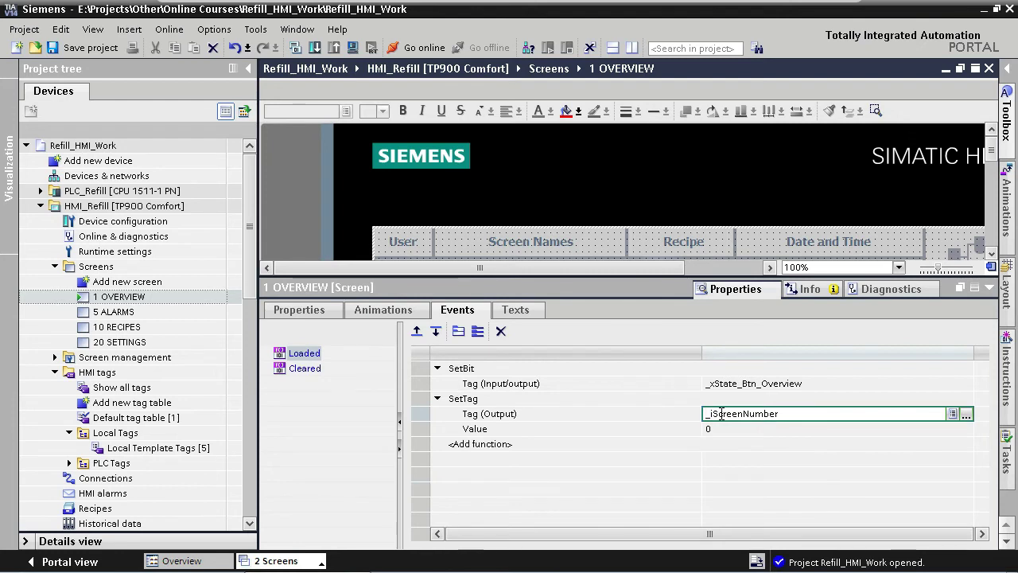
left_click(729, 429)
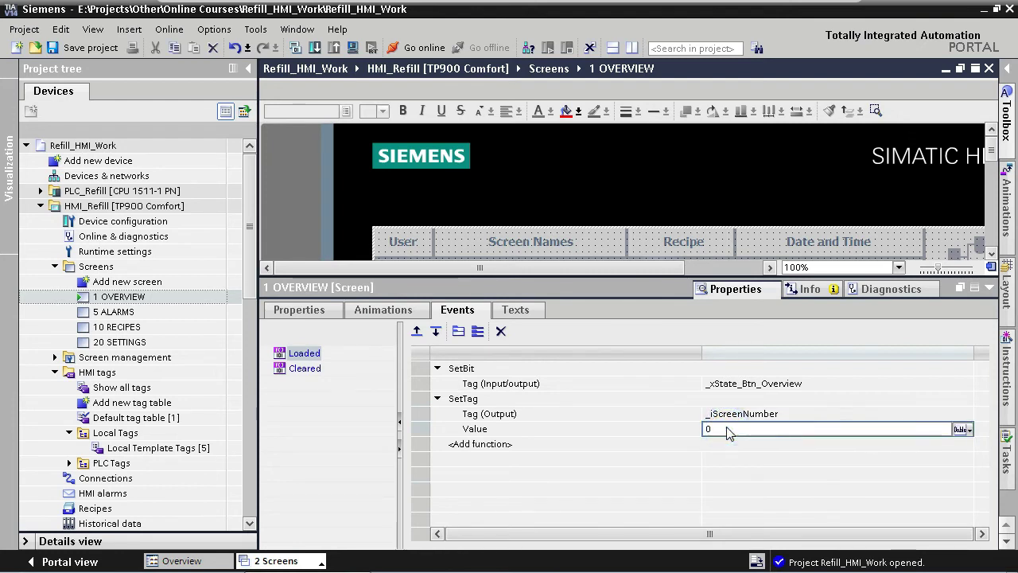
type("1")
key("Return")
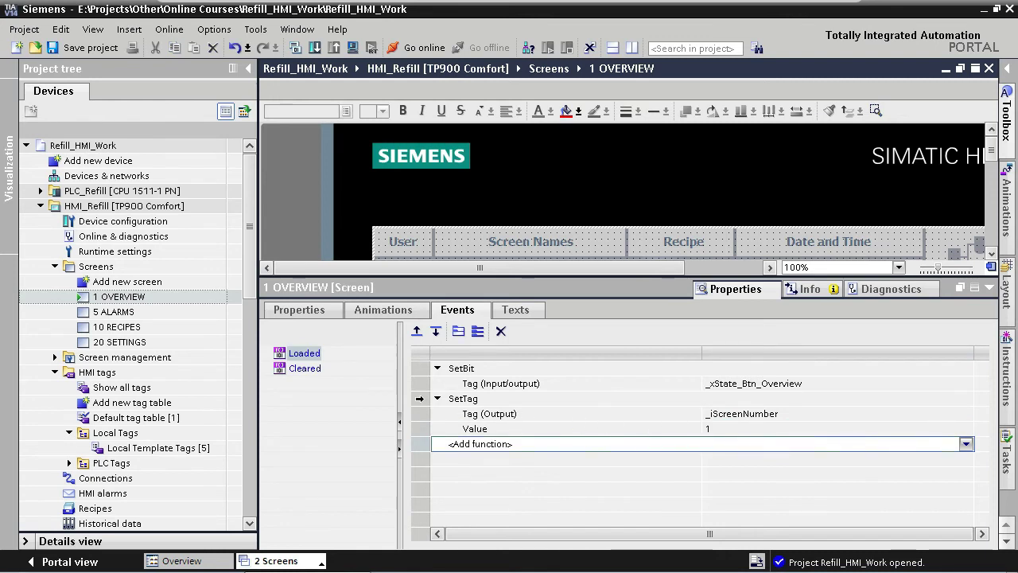
left_click(419, 397)
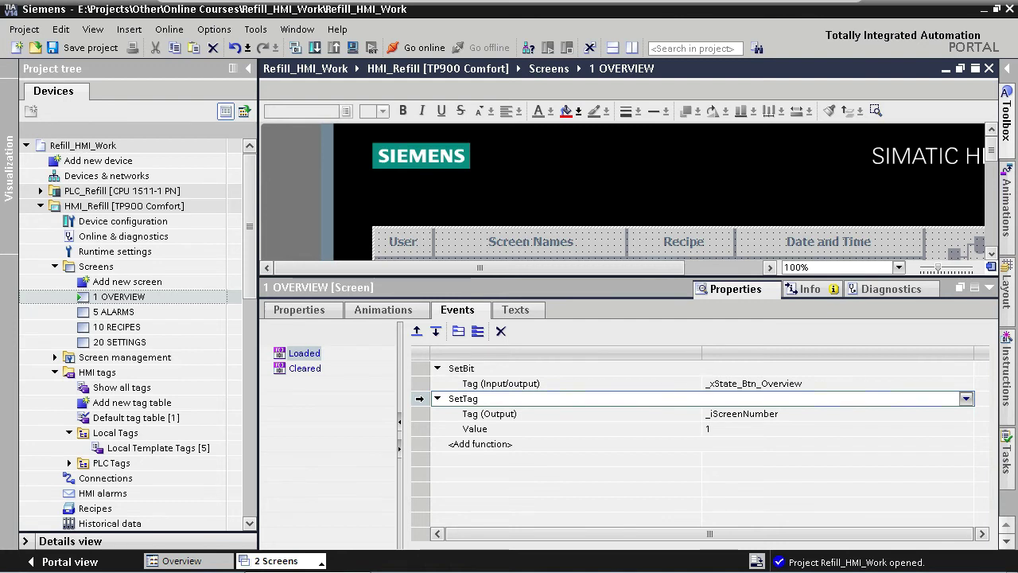
Step: On the 5 ALARMS screen, set the Loaded SetTag value to 5
double_click(146, 315)
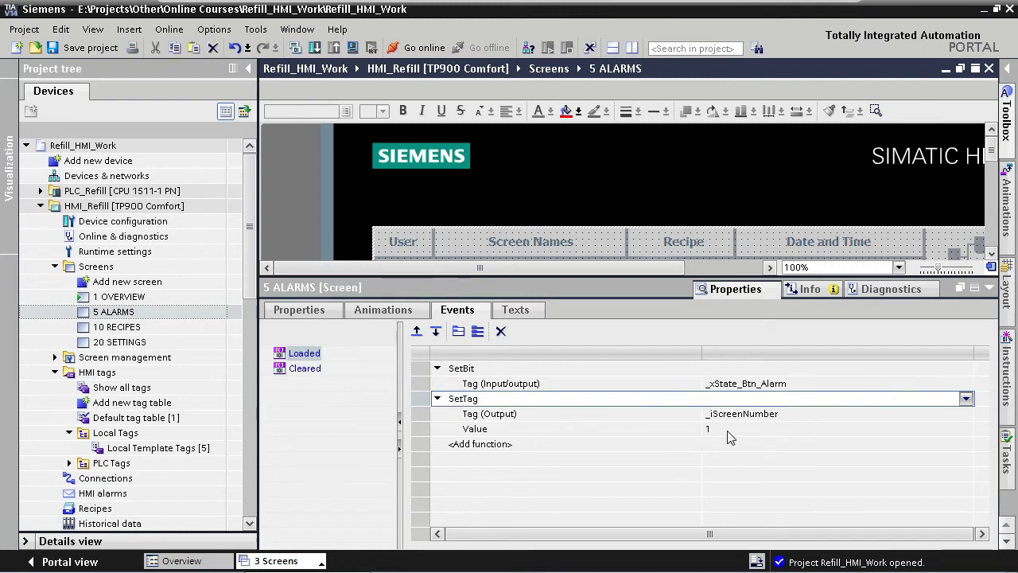
left_click(729, 436)
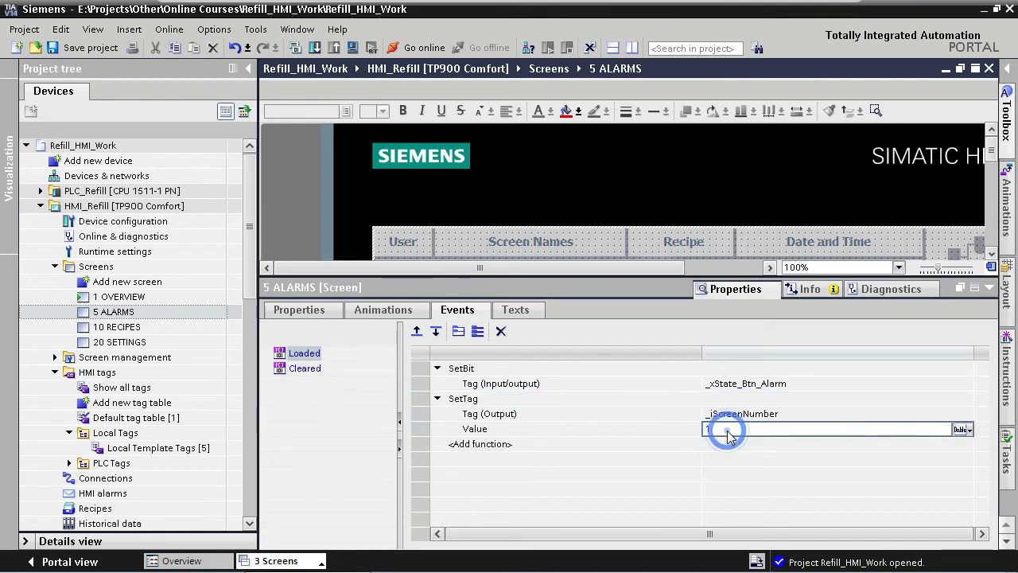
type("5")
key("Return")
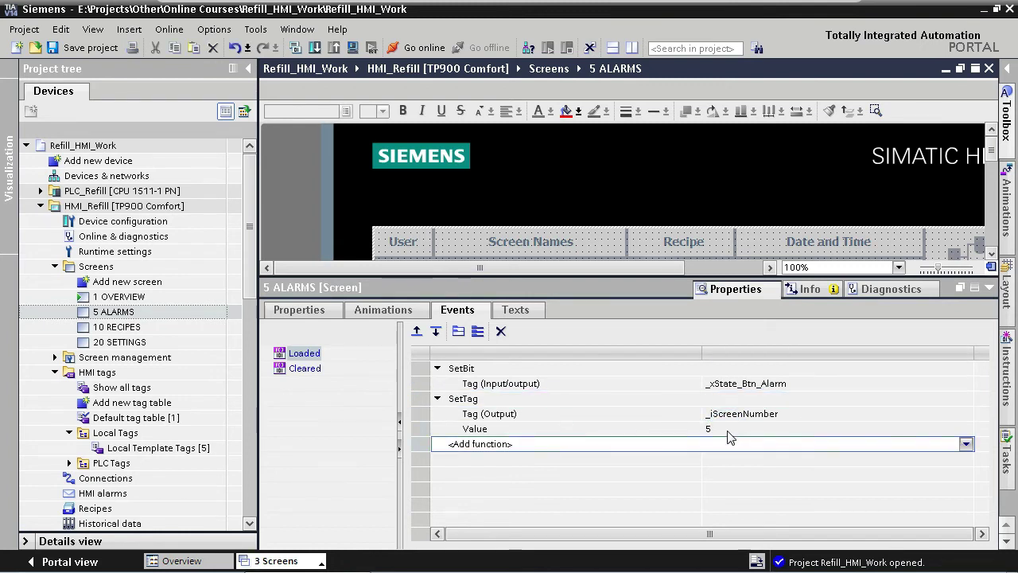
Step: Paste SetTag into Loaded on the 10 RECIPES screen with value 10
left_click(154, 331)
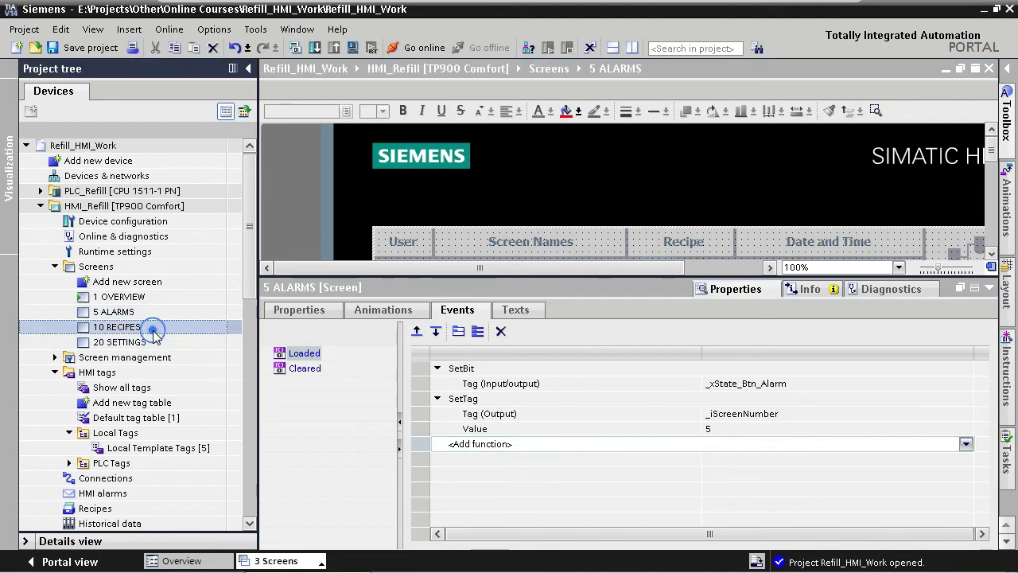
double_click(154, 333)
left_click(419, 402)
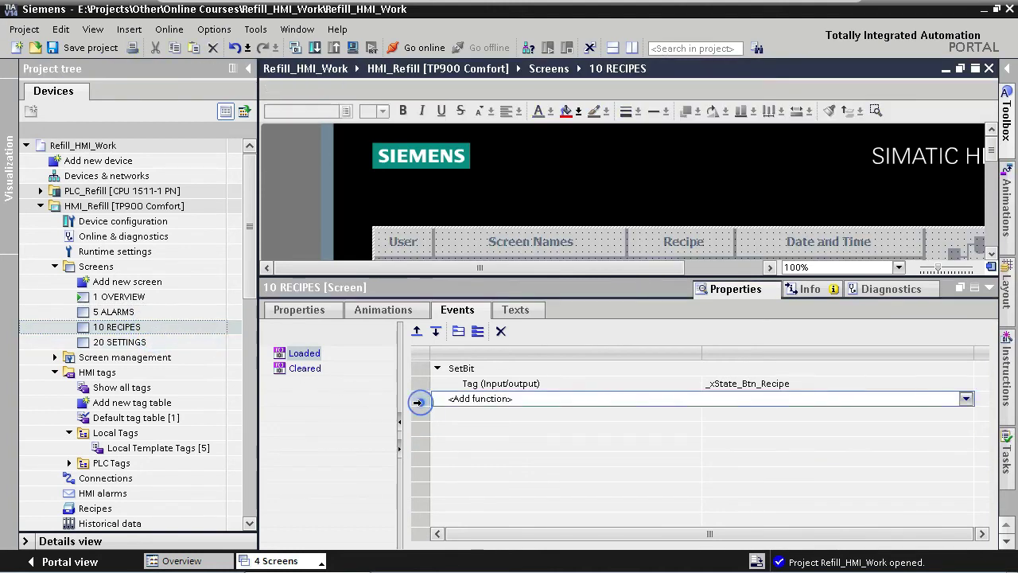
key("ctrl+v")
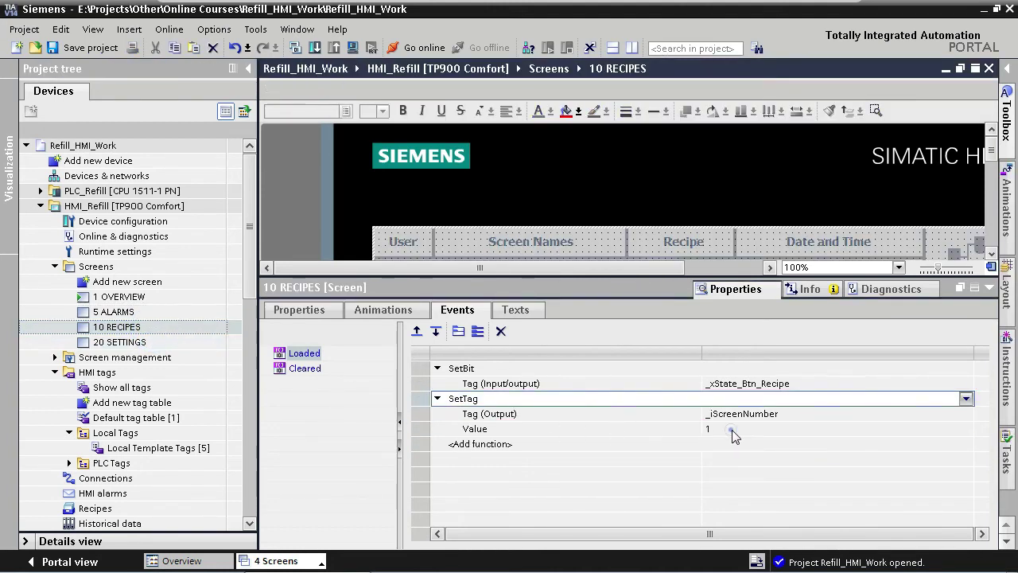
left_click(730, 429)
type("0")
key("Return")
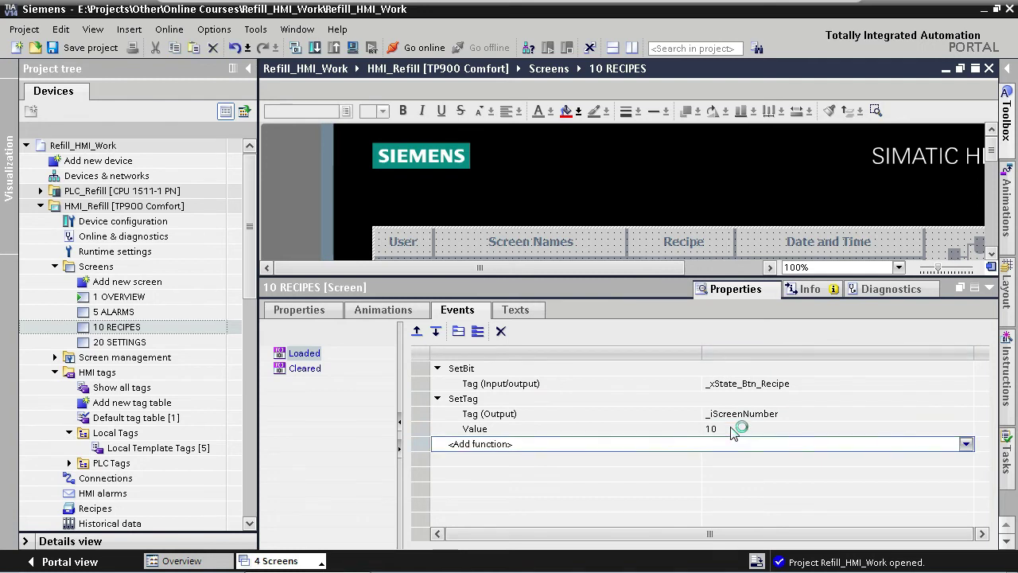
Step: Paste SetTag into Loaded on the 20 SETTINGS screen with value 20
double_click(176, 344)
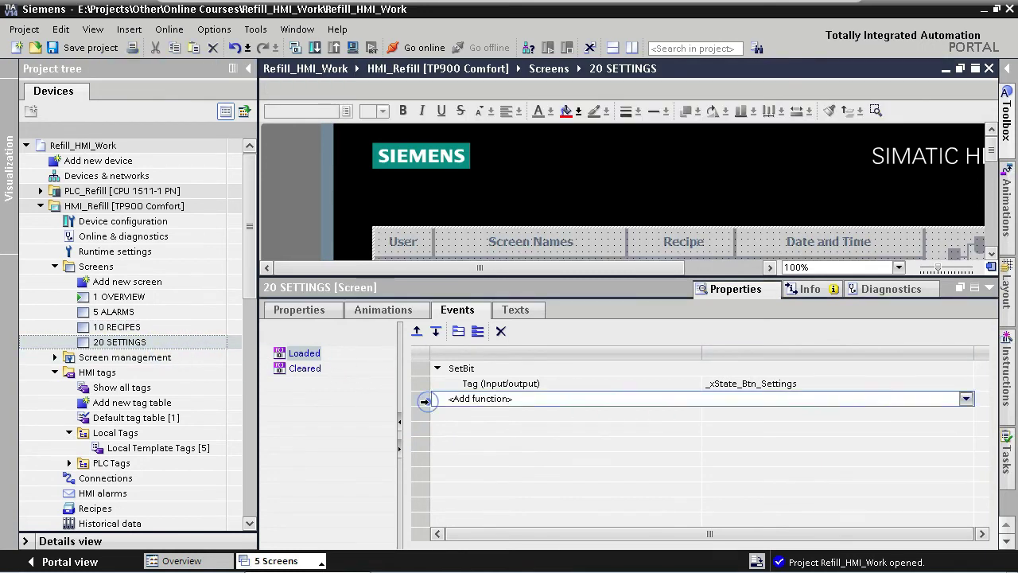
key("ctrl+v")
left_click(738, 432)
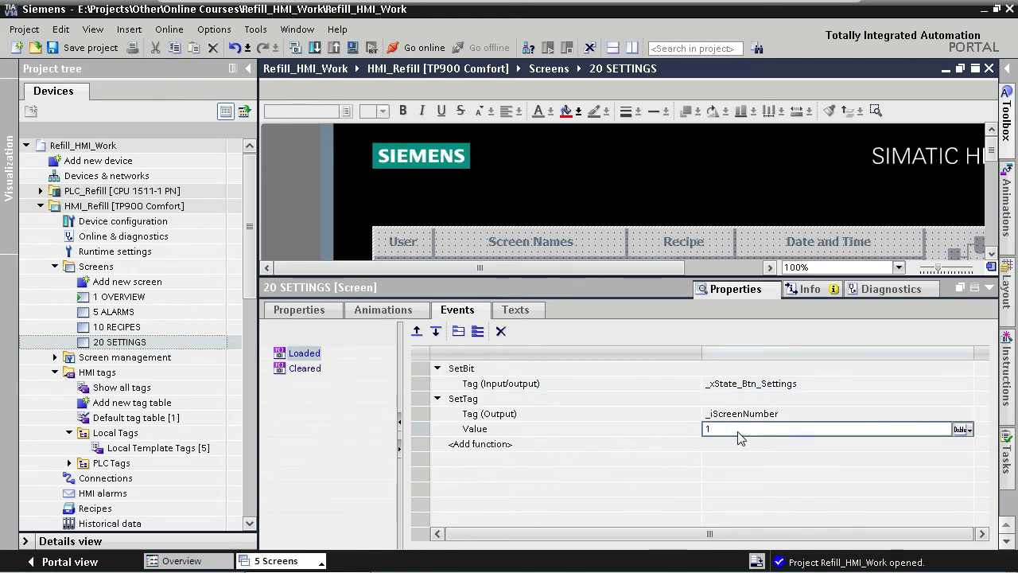
key("BackSpace")
type("20")
key("Return")
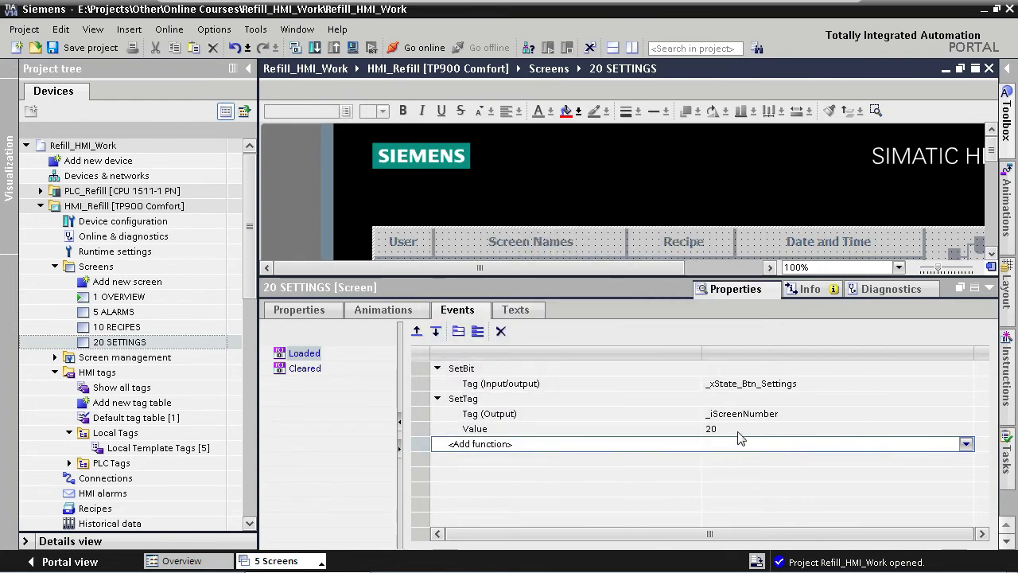
Step: Close the 20 SETTINGS, 10 RECIPES, 5 ALARMS and 1 OVERVIEW screen editors
left_click(990, 68)
left_click(990, 68)
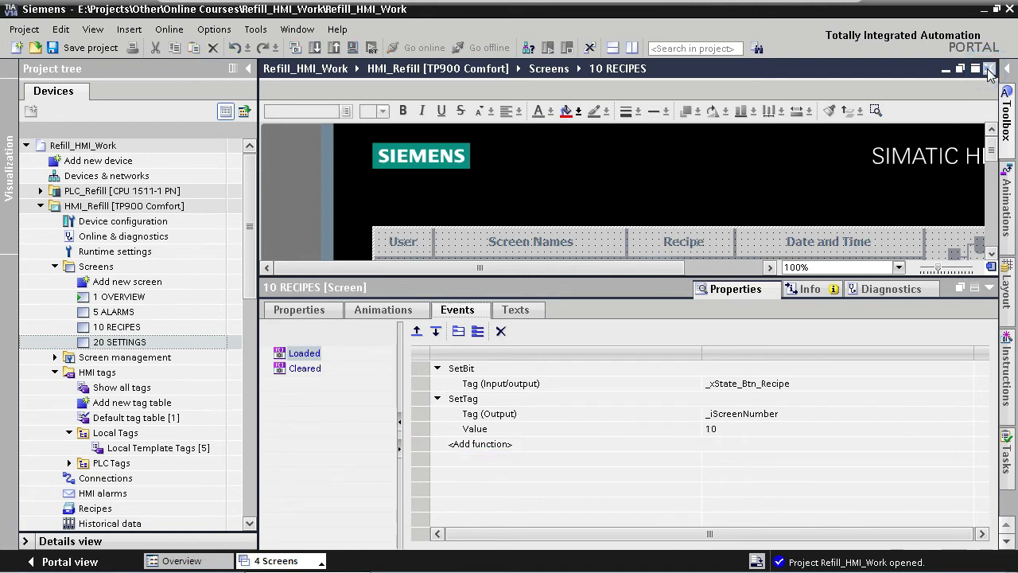
left_click(989, 69)
left_click(989, 69)
Step: Delete the Screen Names label so the header box between User and Recipe is empty
left_click(990, 69)
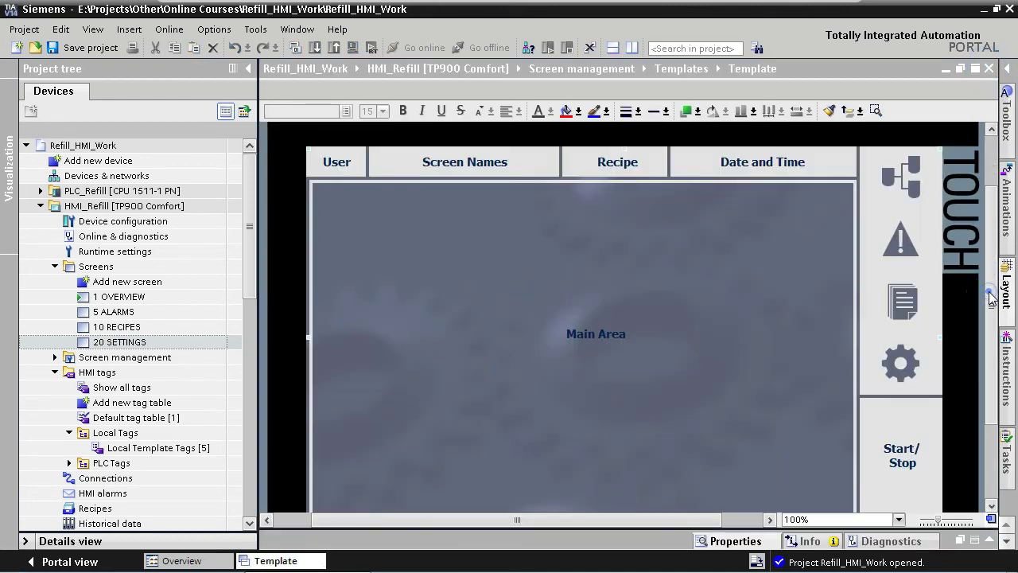
left_click(989, 289)
left_click(486, 164)
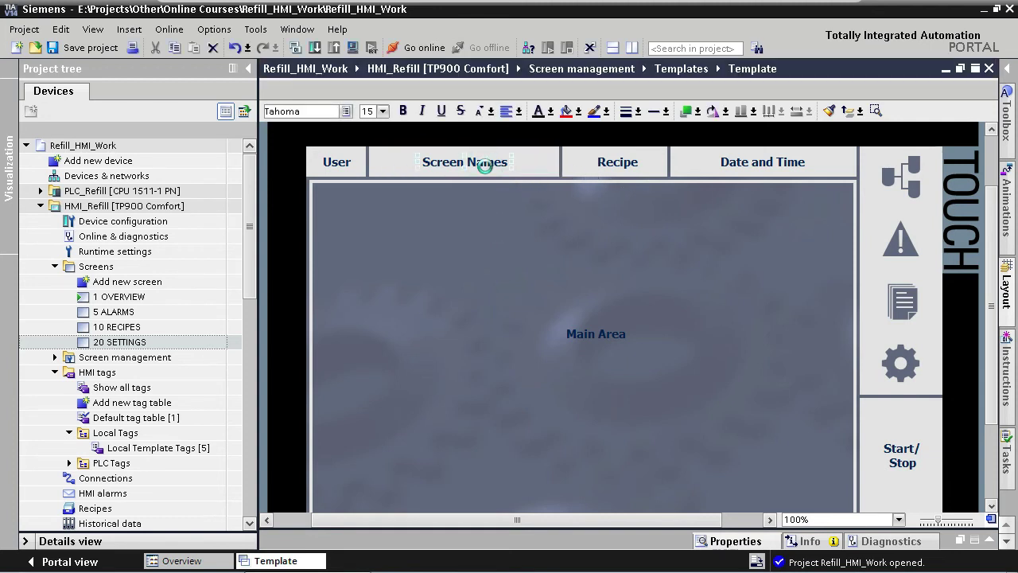
key("Delete")
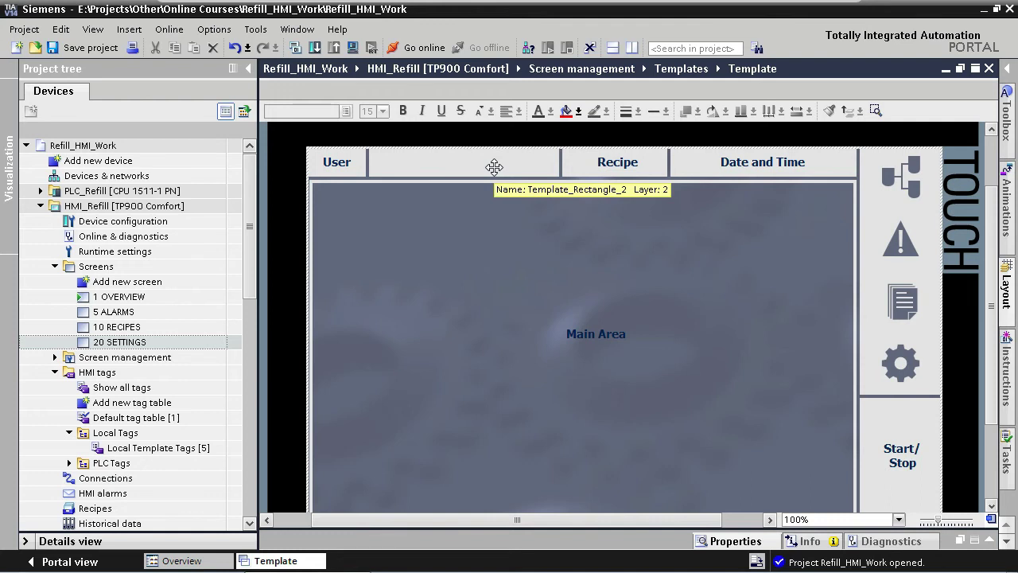
Step: Add a symbolic I/O field to the Template screen
left_click(1008, 143)
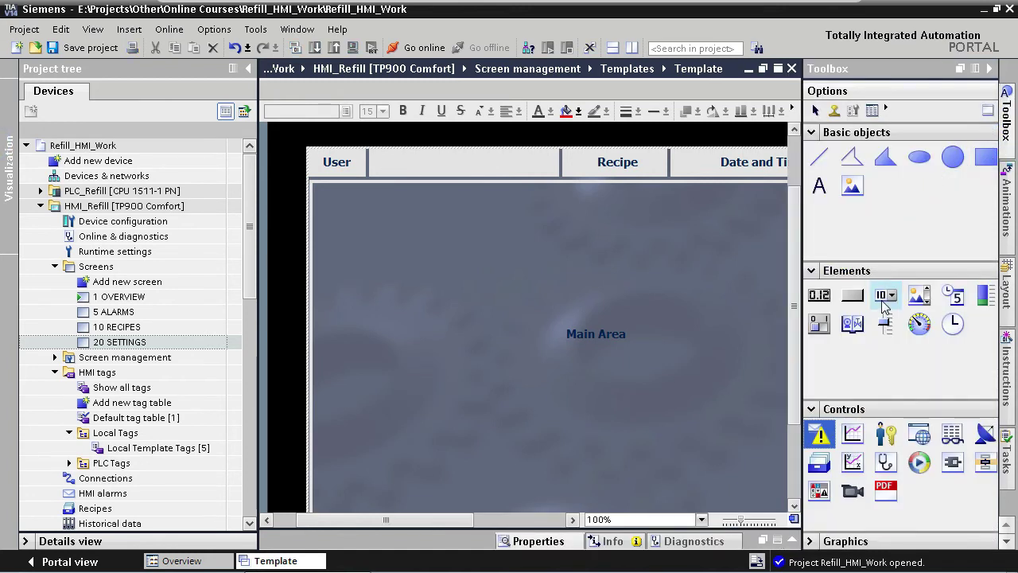
left_click_drag(885, 307, 525, 250)
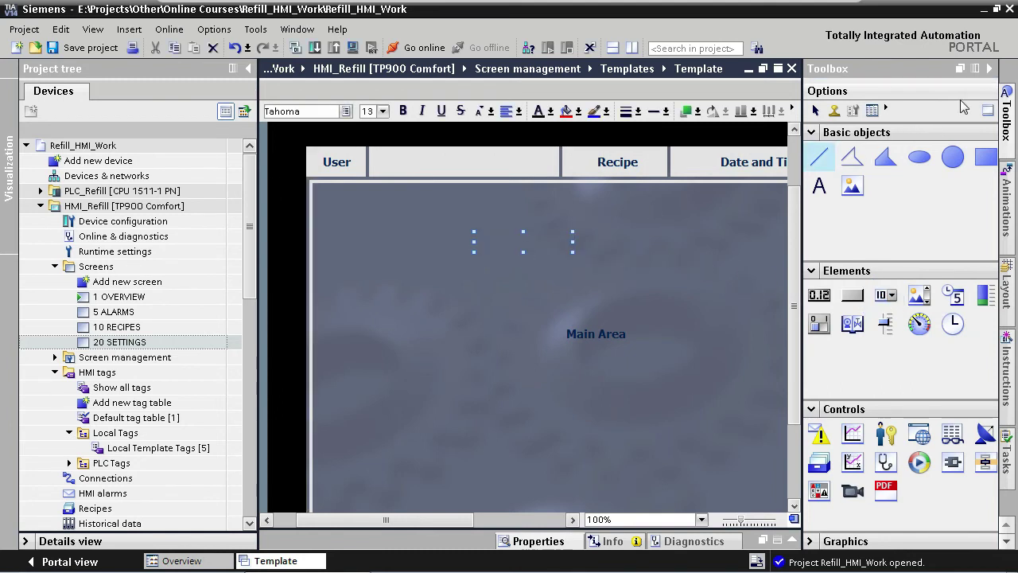
left_click(989, 69)
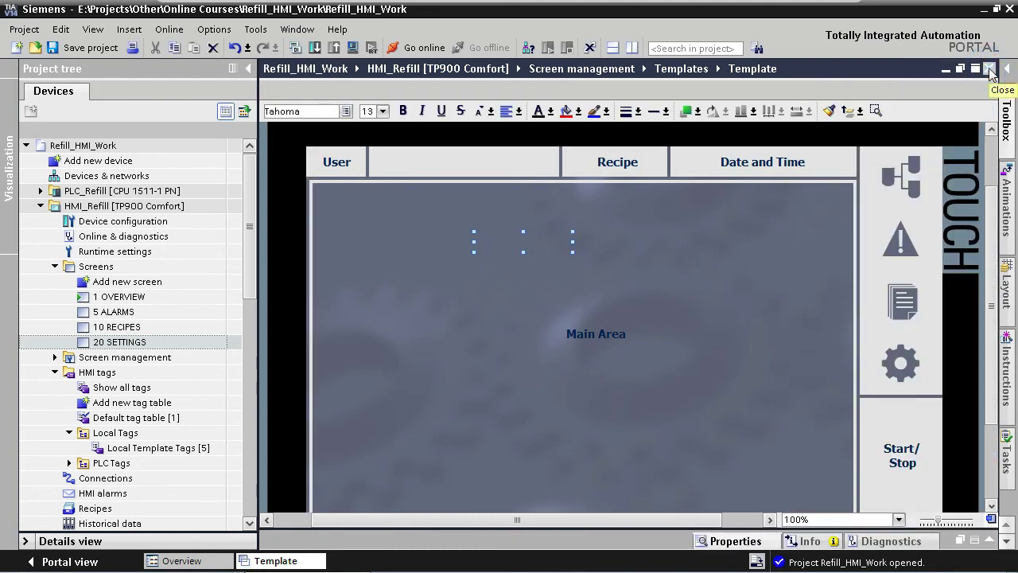
Step: Assign the symbolic I/O field to layer 3 - Layer_3 - Text
left_click(991, 541)
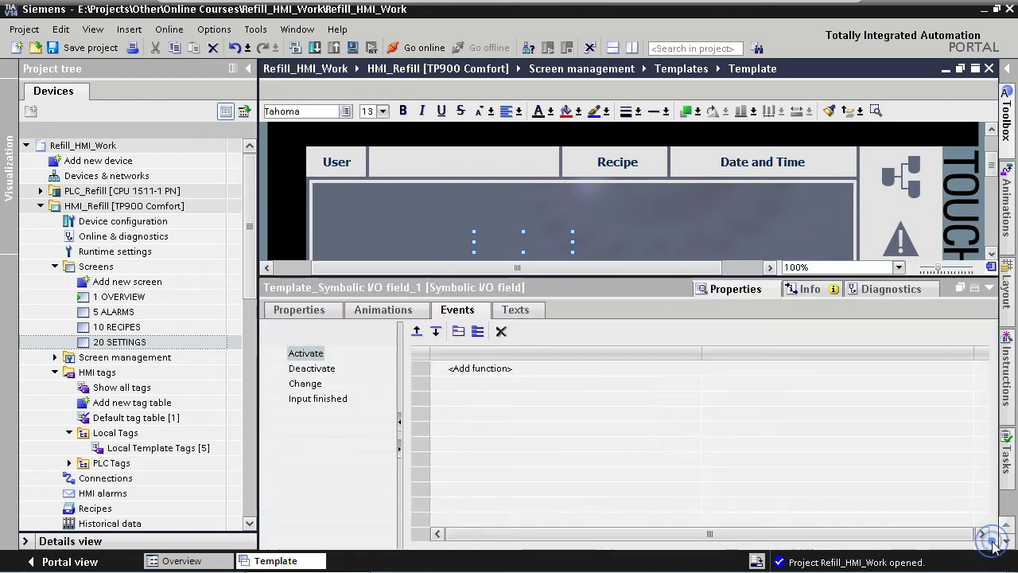
left_click(332, 316)
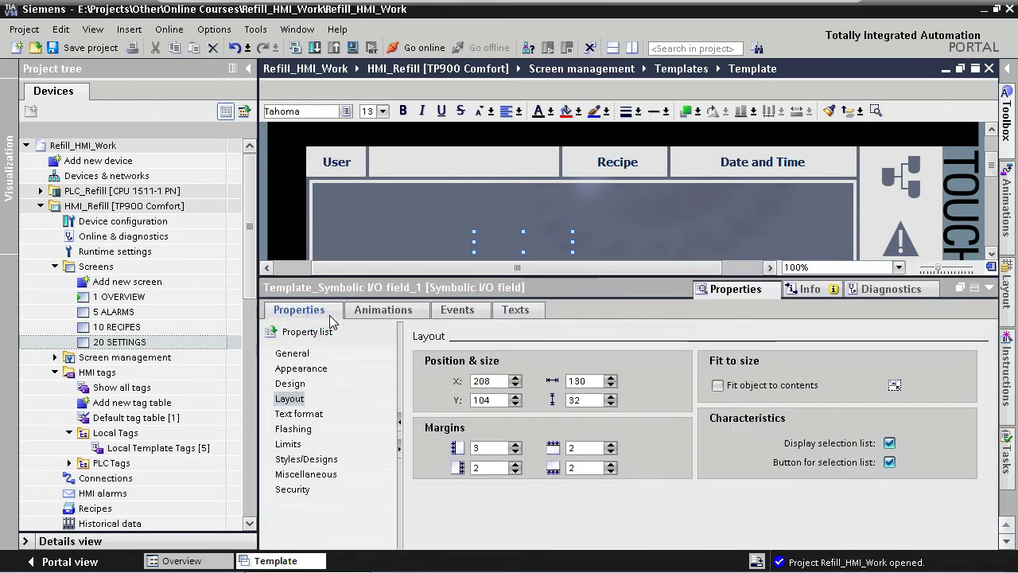
left_click(330, 477)
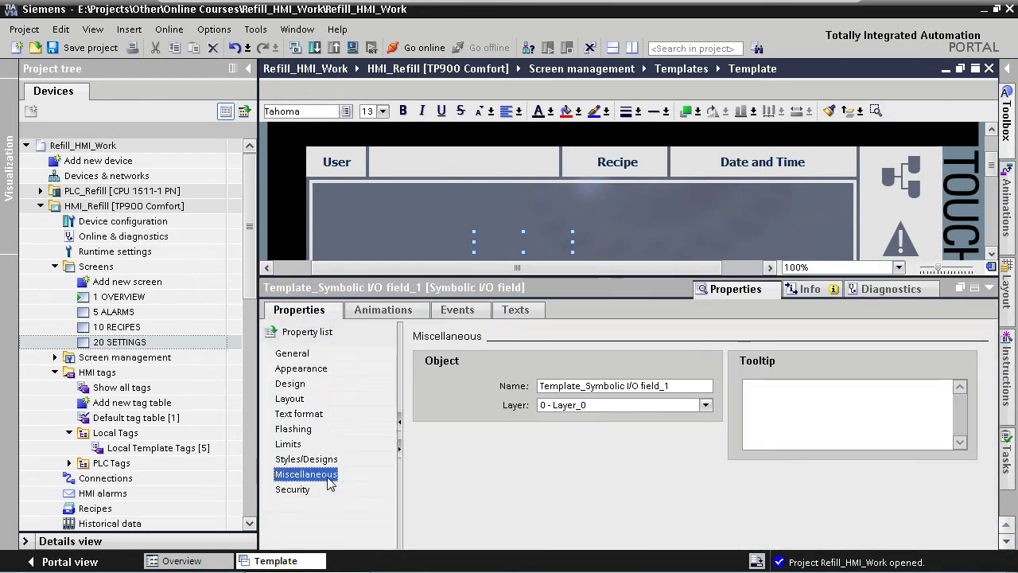
left_click(706, 406)
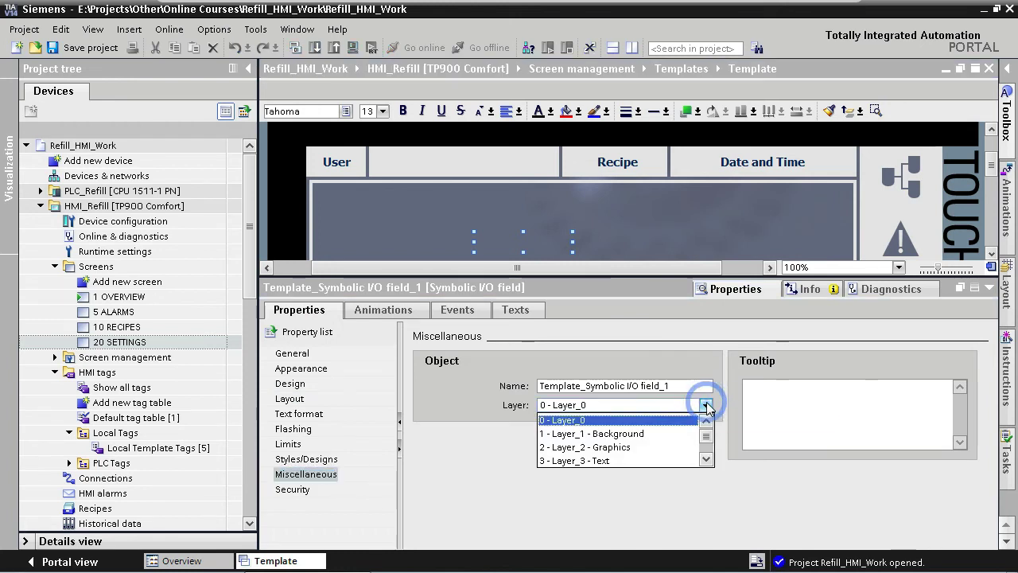
left_click(603, 461)
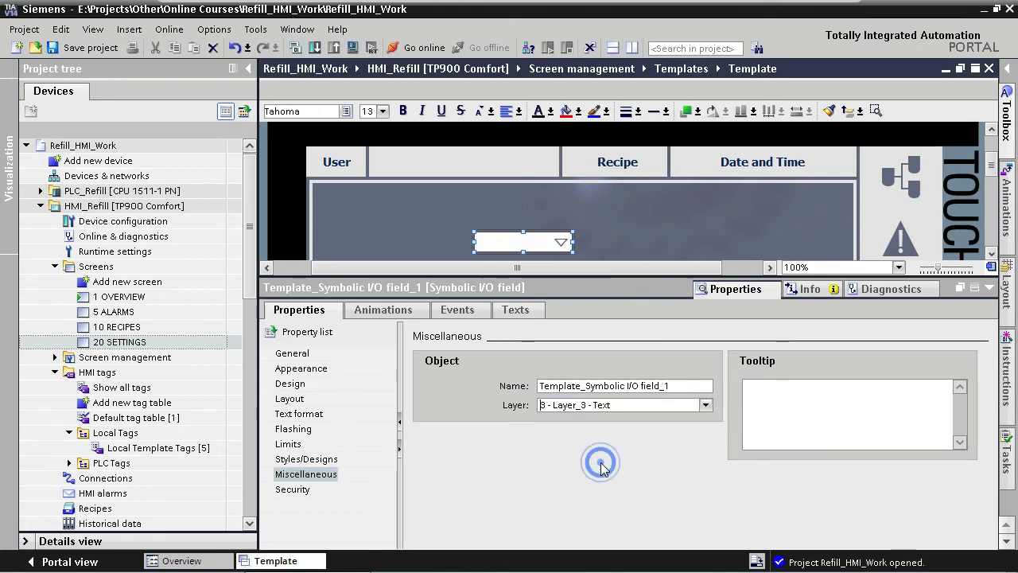
Step: Give the field text list TextList_ScreenNames, tag _iScreenNumber, and Output mode
left_click(304, 354)
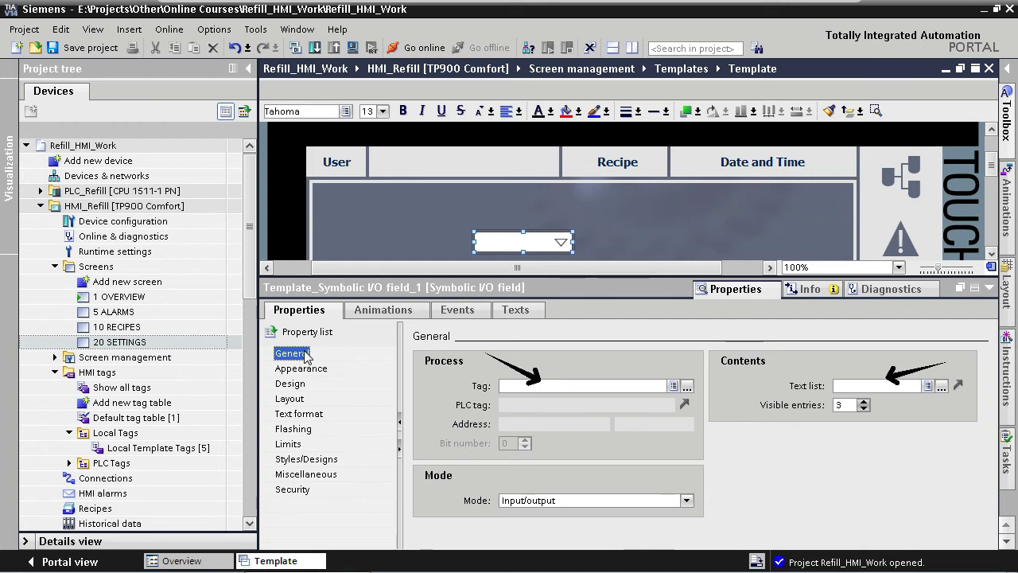
left_click(842, 385)
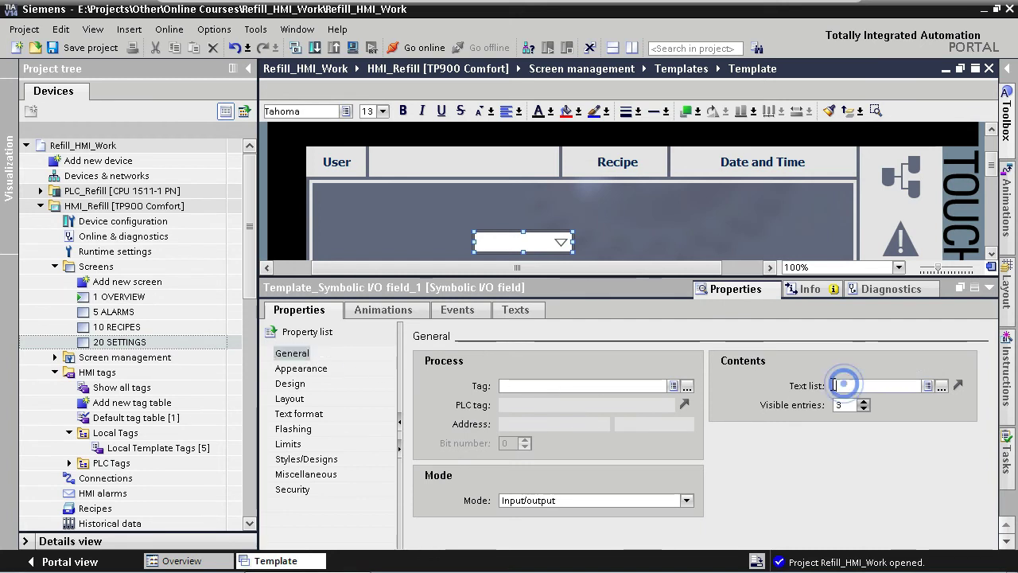
type("te")
key("Return")
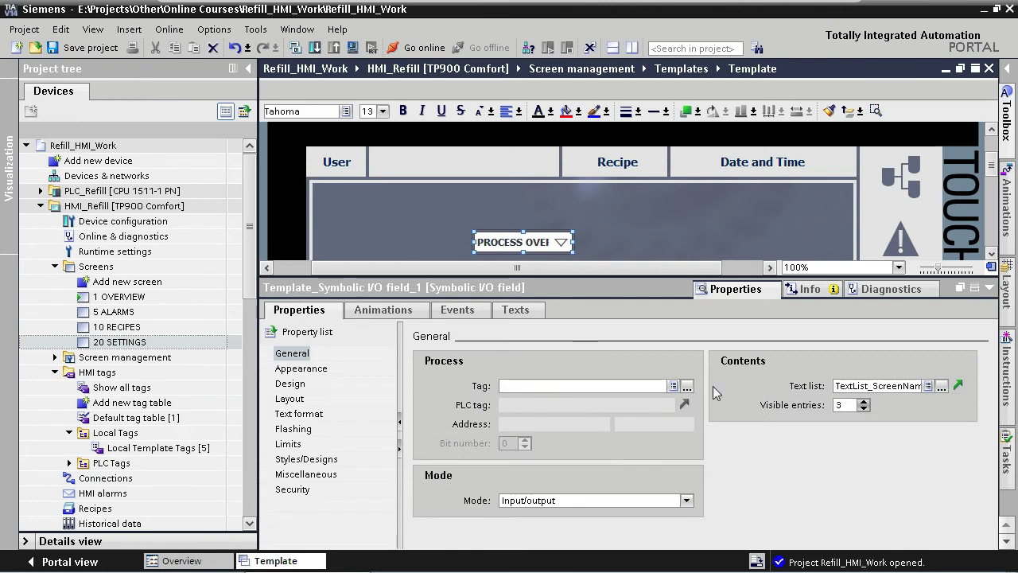
left_click(620, 386)
type("_i")
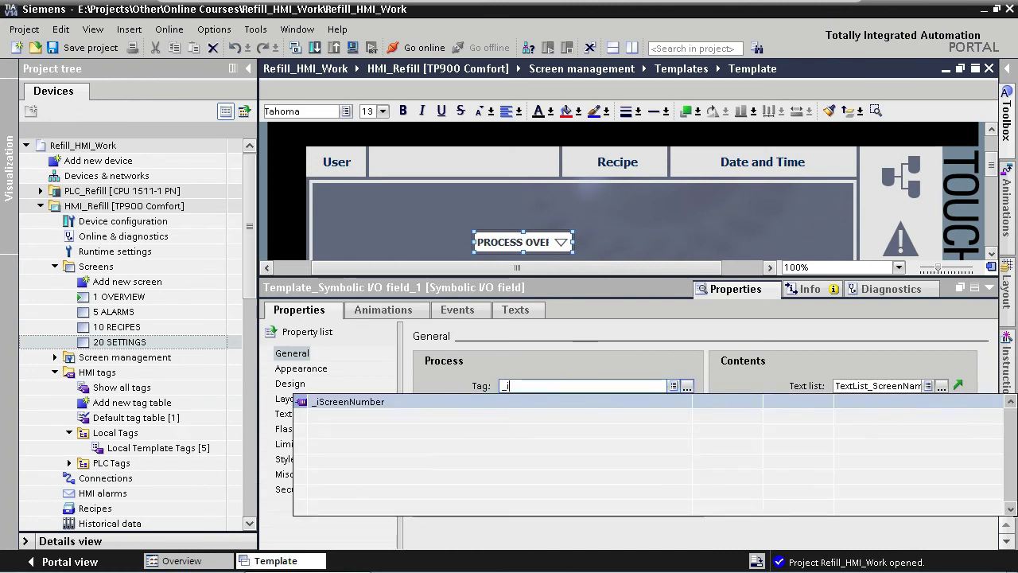
key("Return")
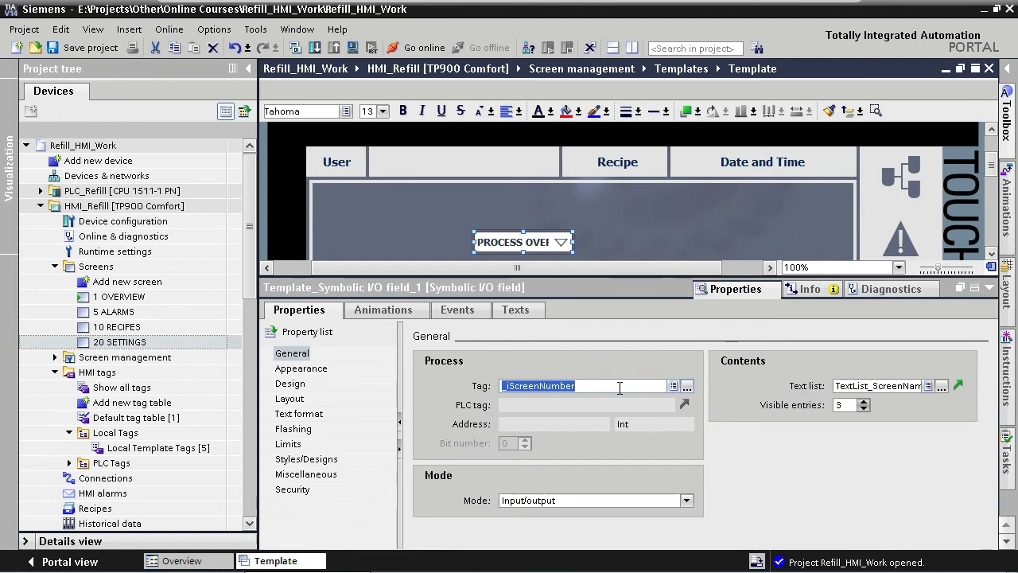
left_click(686, 501)
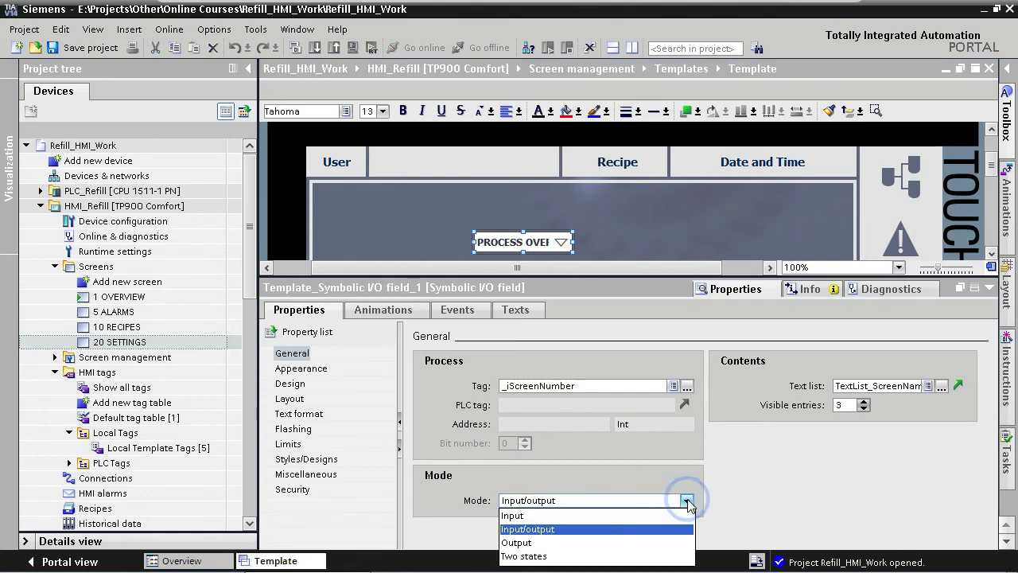
left_click(523, 541)
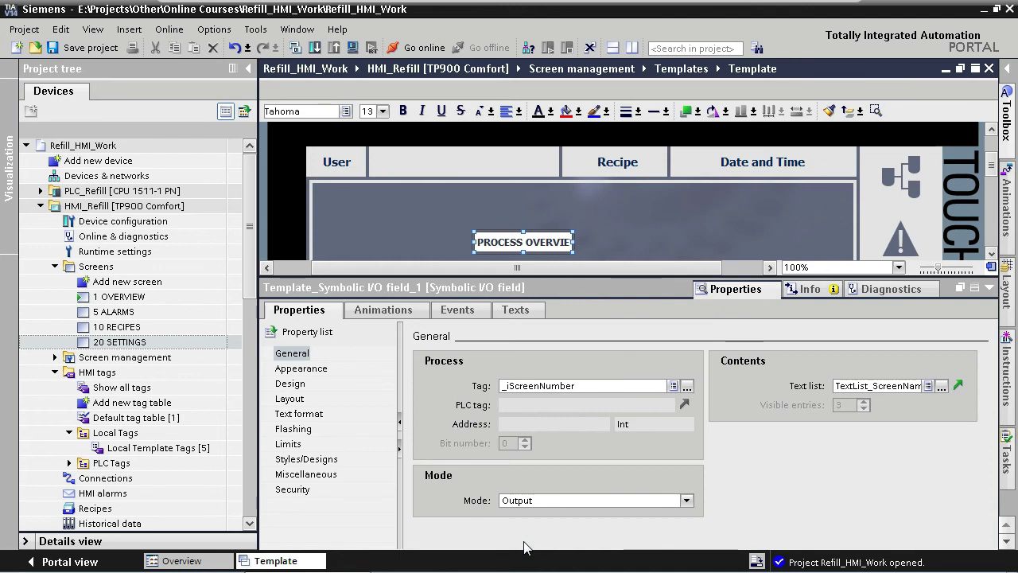
Step: Give the field a transparent fill, border width 0 and text colour 0, 34, 85
left_click(310, 373)
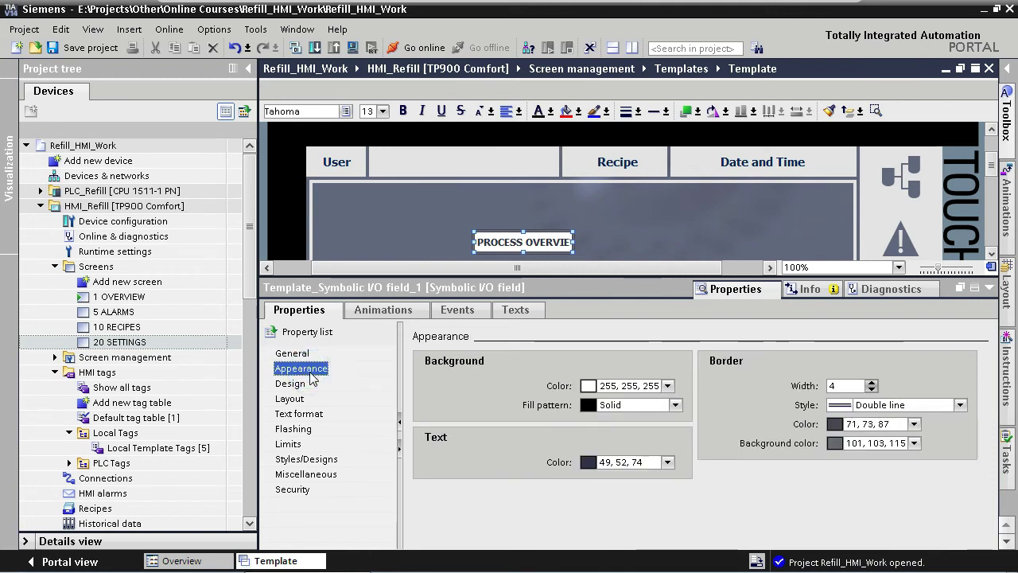
left_click(674, 405)
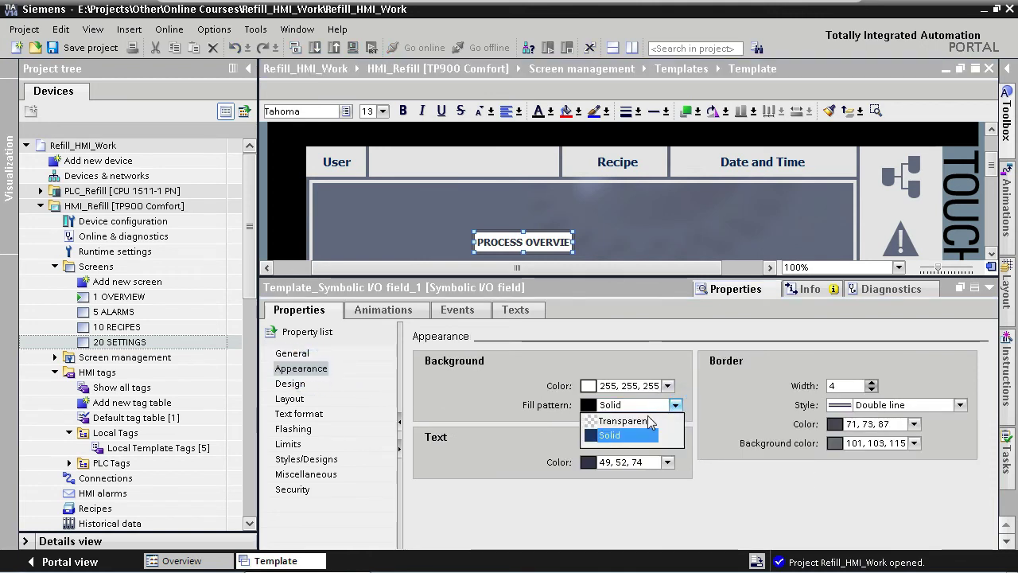
left_click(640, 423)
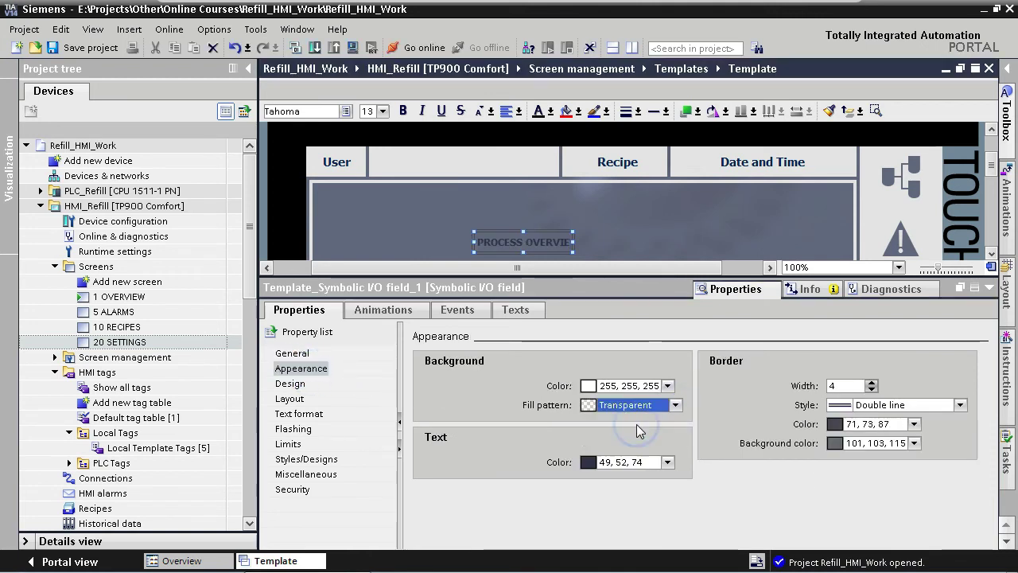
double_click(842, 385)
type("0")
key("Return")
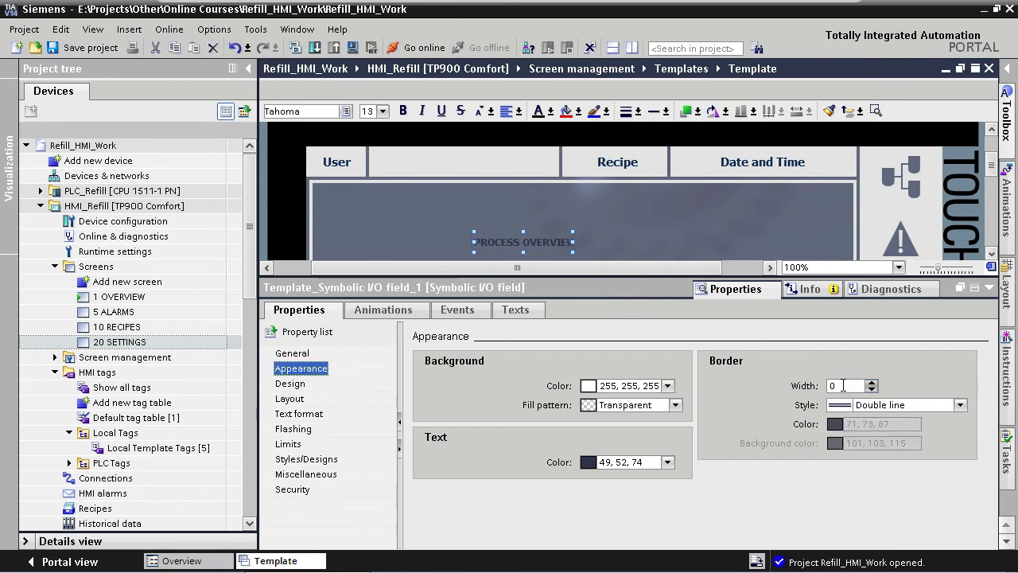
left_click(668, 462)
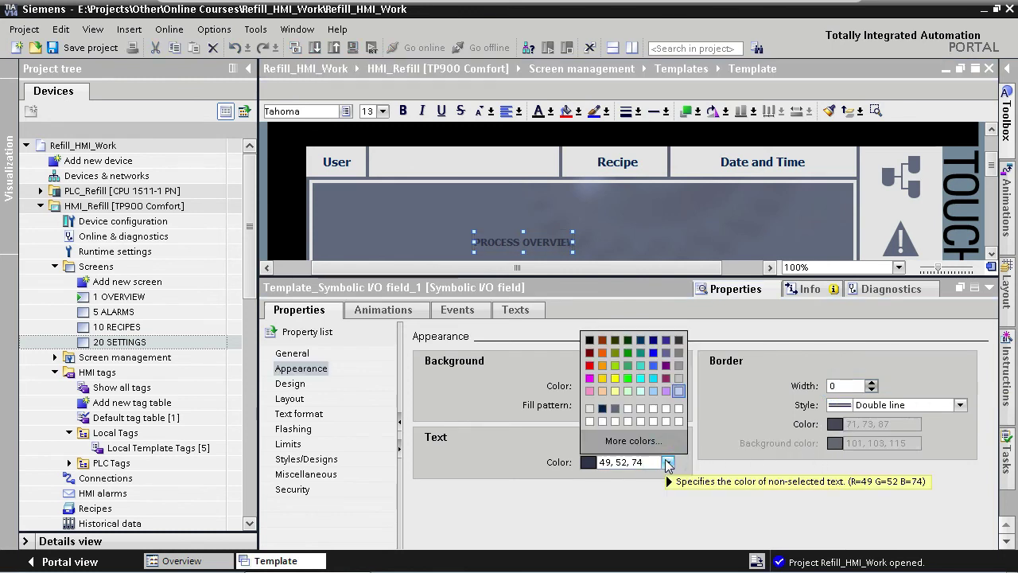
left_click(603, 410)
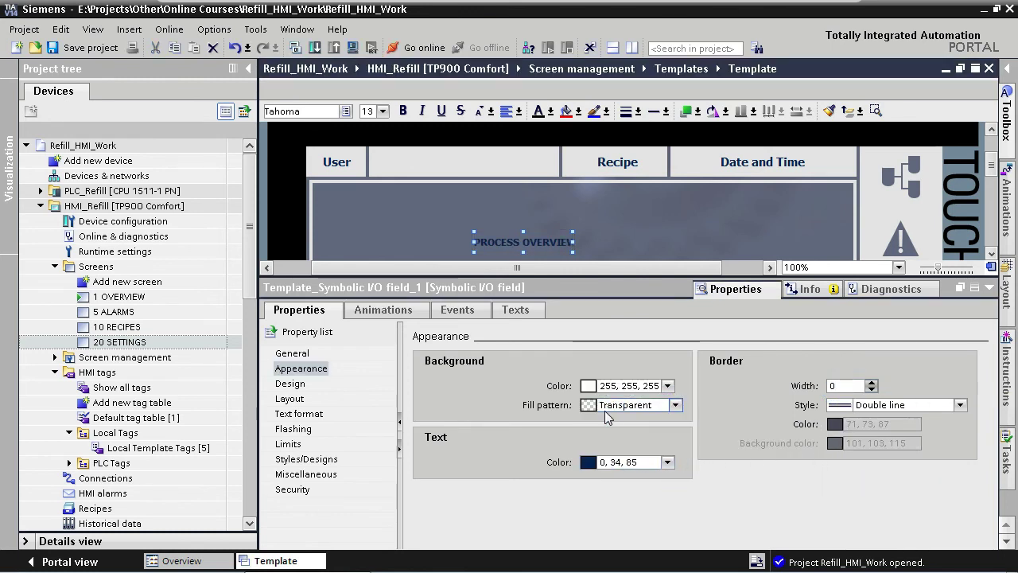
Step: Make the field fit its contents, with 15px font and centred horizontal alignment
left_click(290, 399)
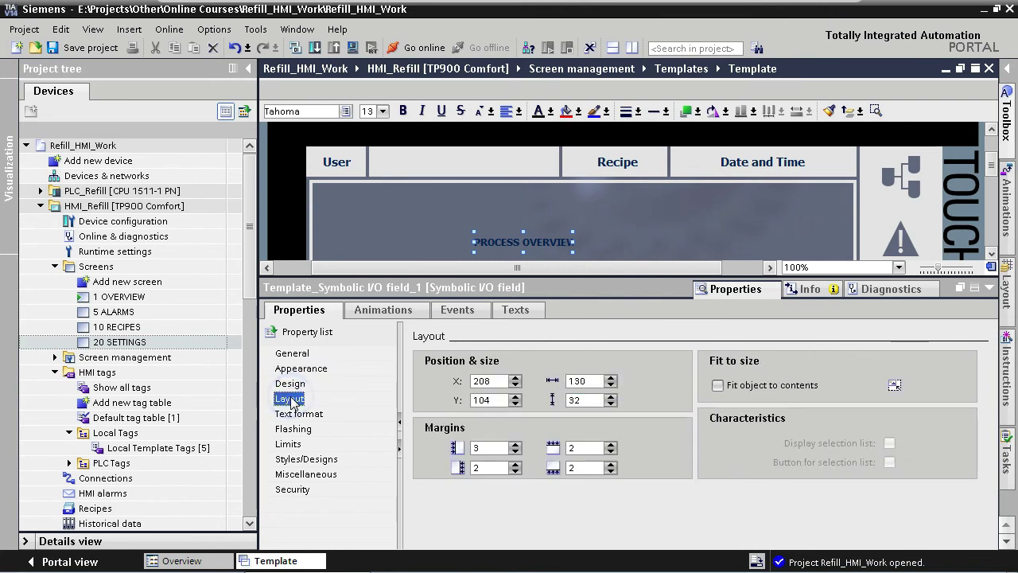
left_click(718, 385)
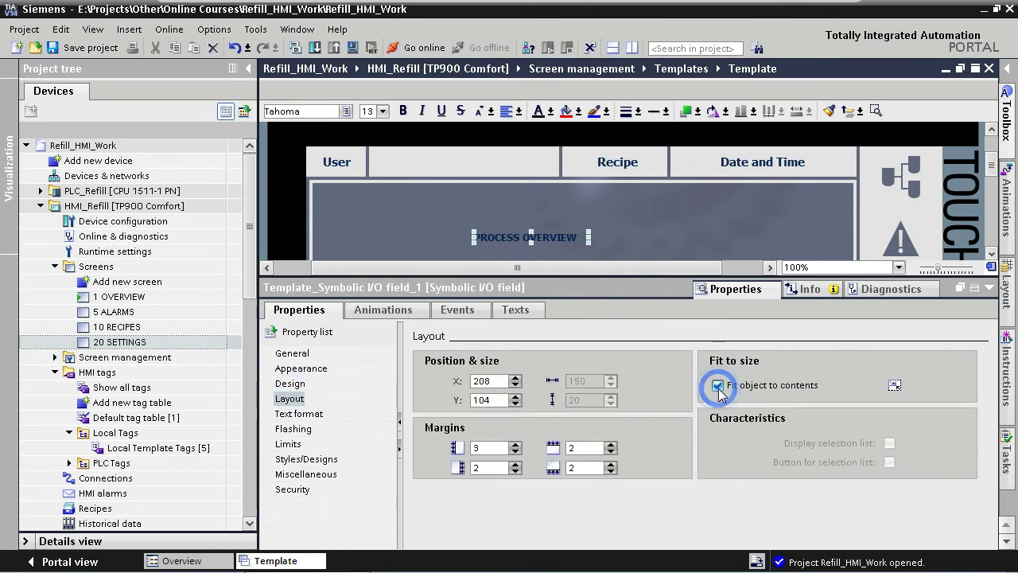
left_click(315, 415)
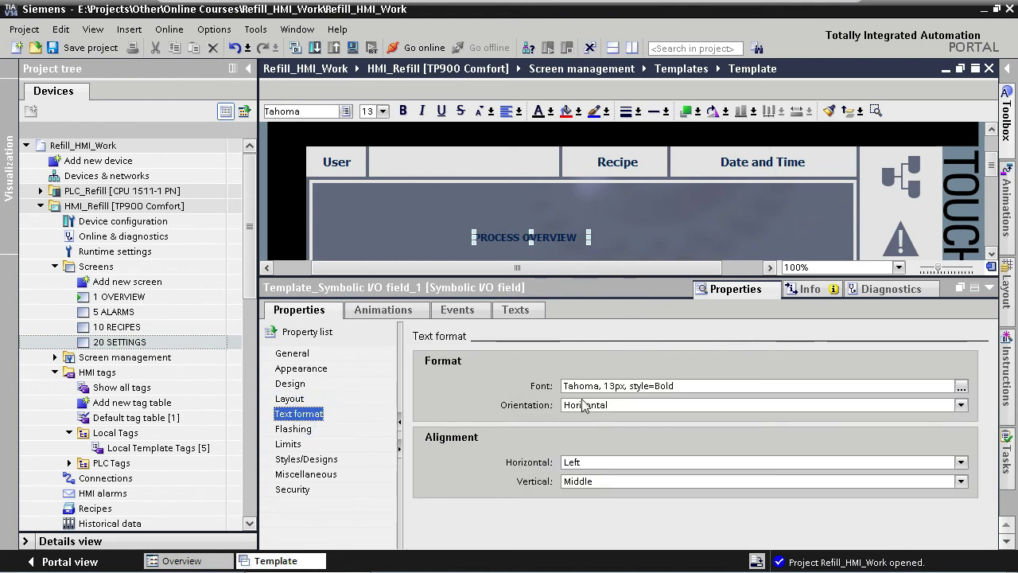
left_click(610, 387)
key("BackSpace")
type("5")
key("Return")
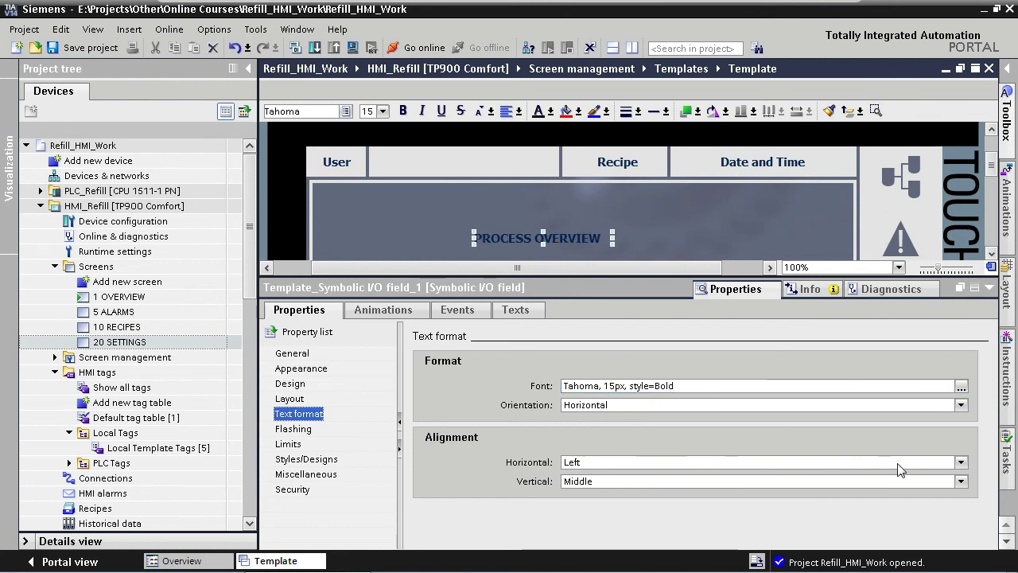
left_click(961, 463)
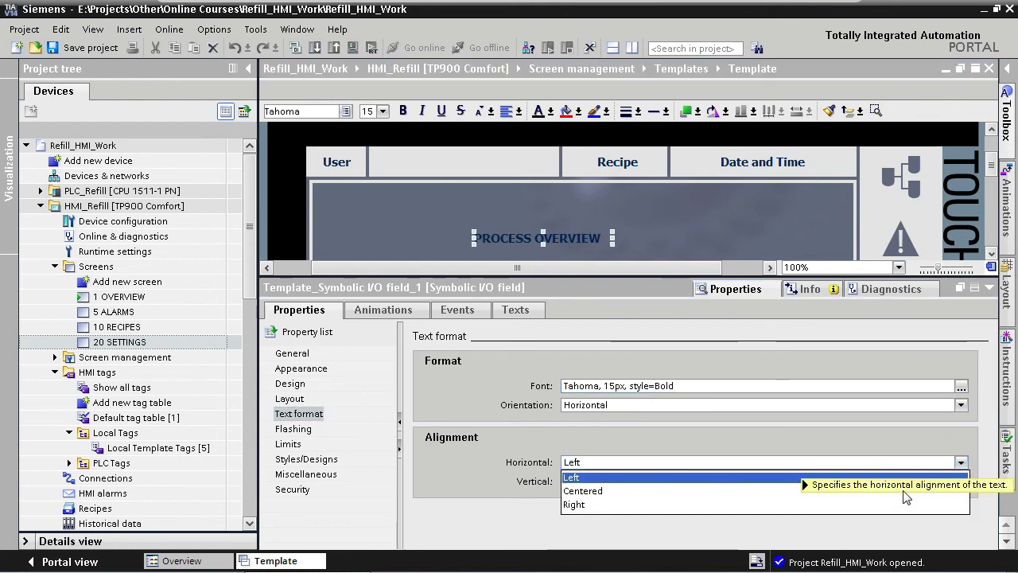
left_click(632, 492)
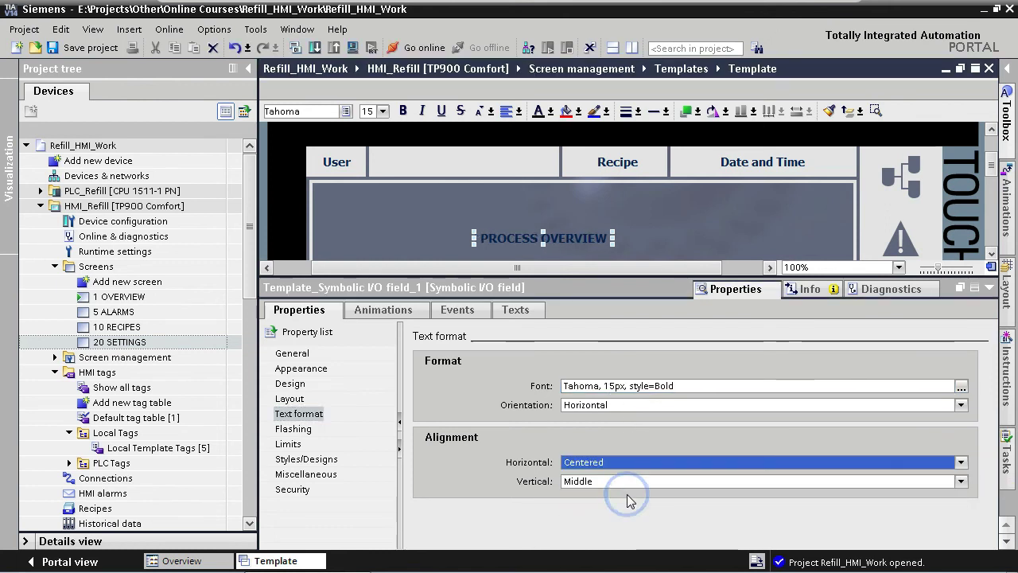
Step: Move the field into the header cell between User and Recipe, then start Runtime simulation
left_click_drag(567, 233, 493, 164)
key("Right")
key("Right")
key("Right")
key("Right")
key("Right")
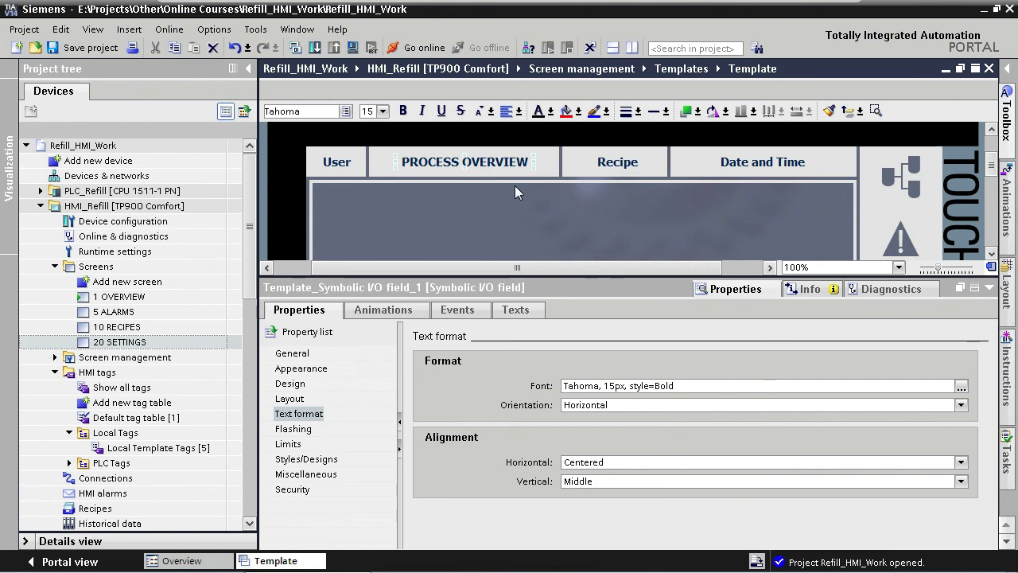
key("Left")
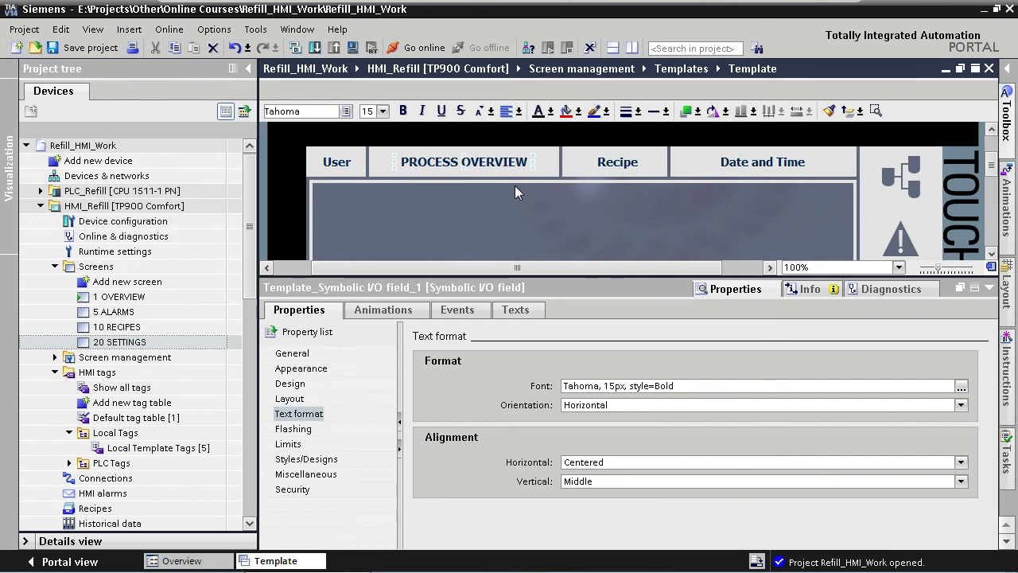
left_click(990, 289)
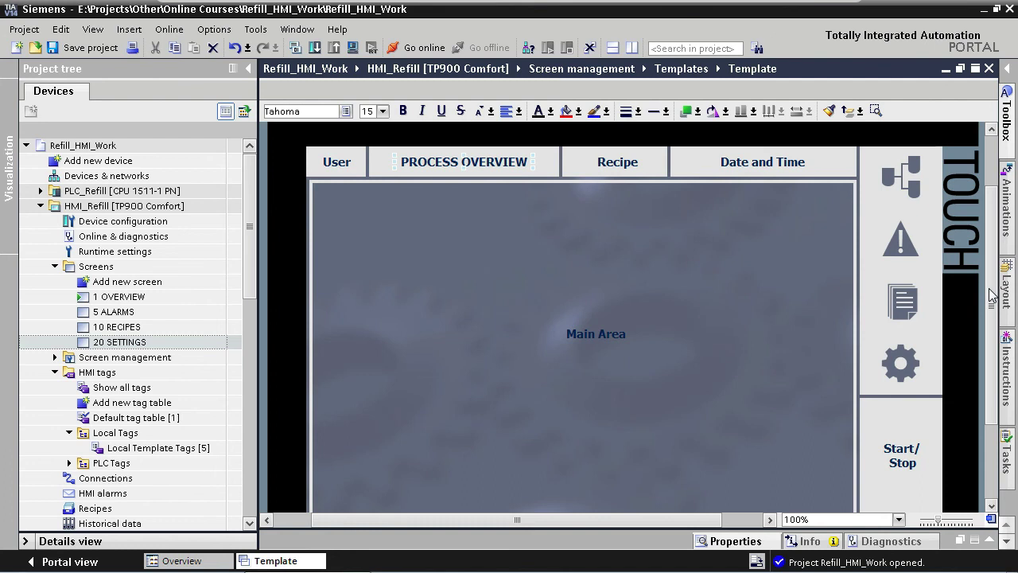
key("ctrl+shift+x")
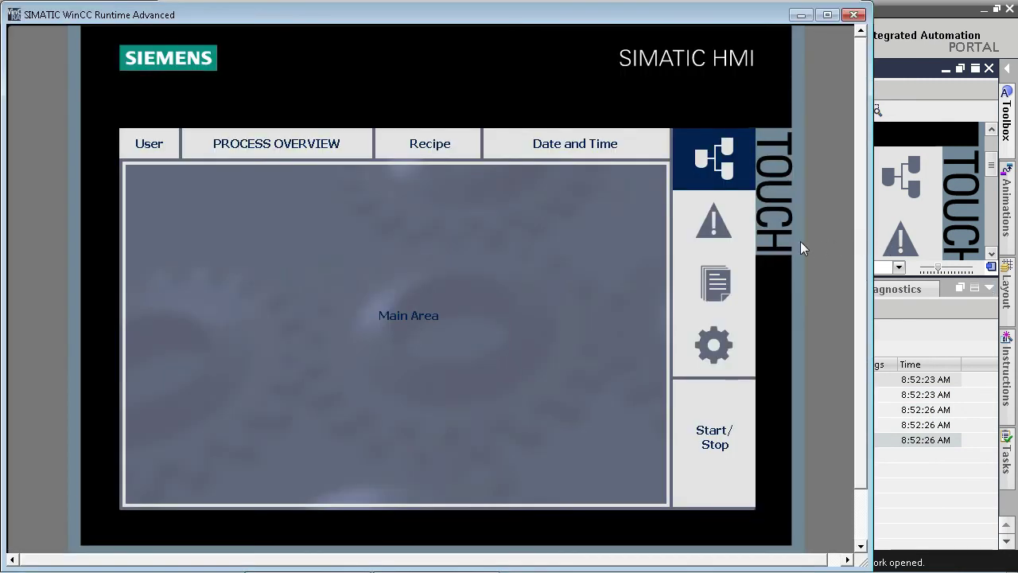
Step: Switch through Alarms, Recipes, Settings, Alarms and back to Process Overview in runtime
left_click(730, 235)
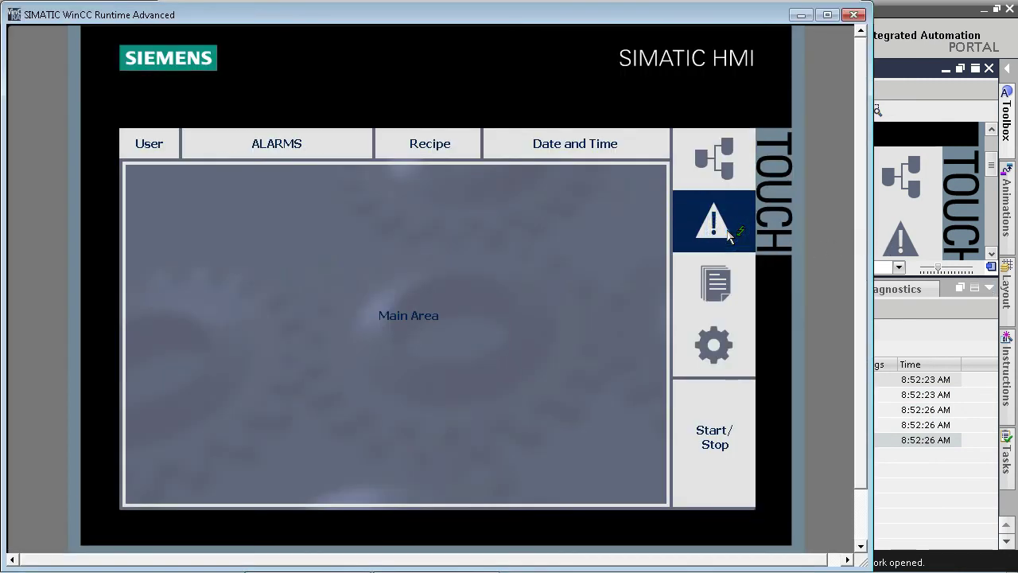
left_click(733, 296)
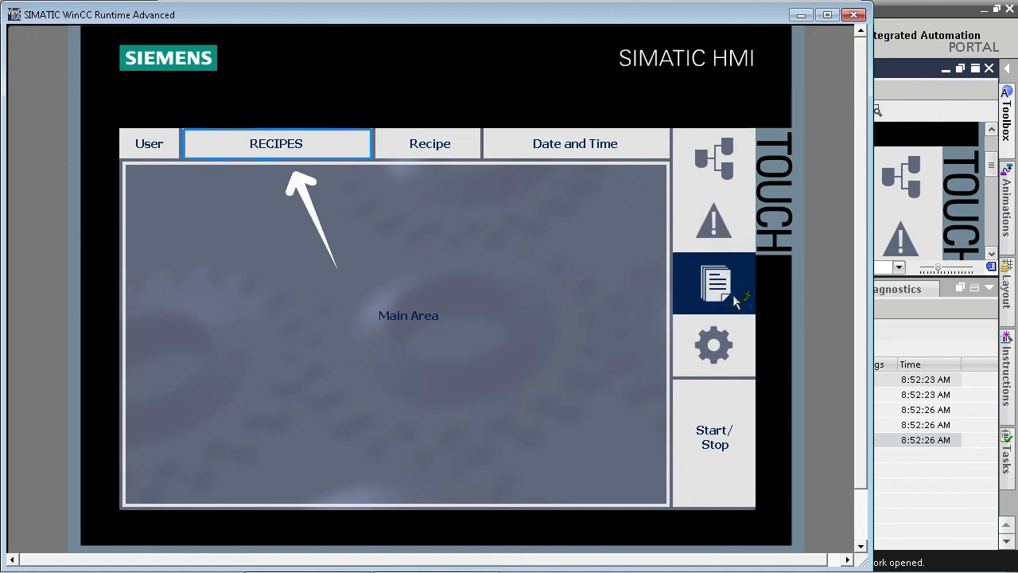
left_click(734, 345)
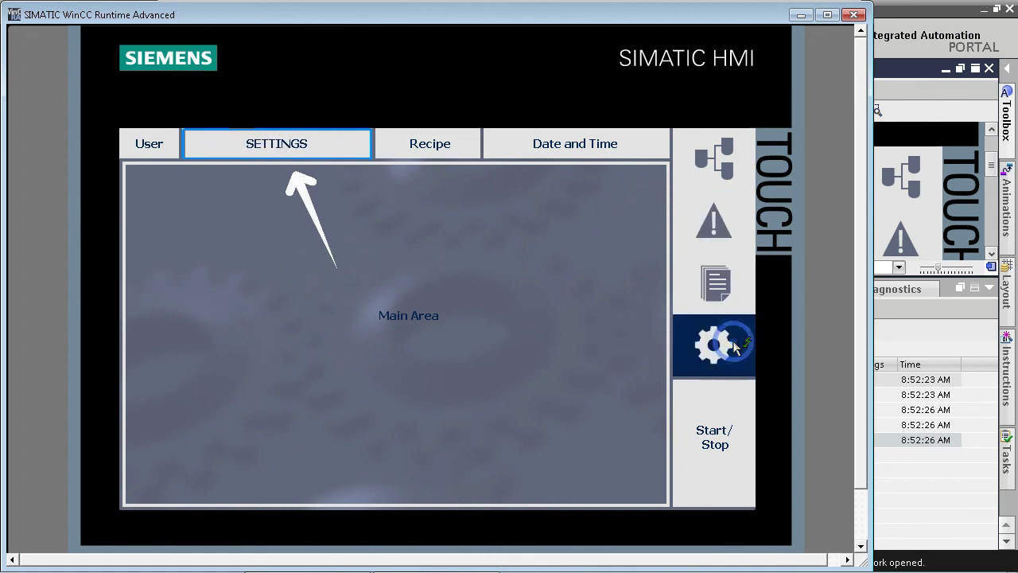
left_click(728, 230)
left_click(748, 160)
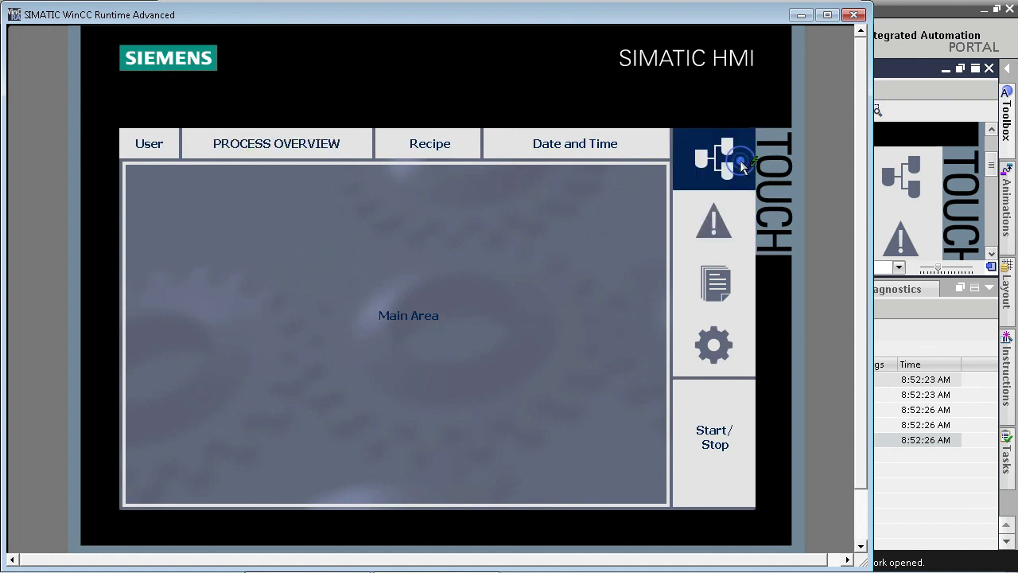